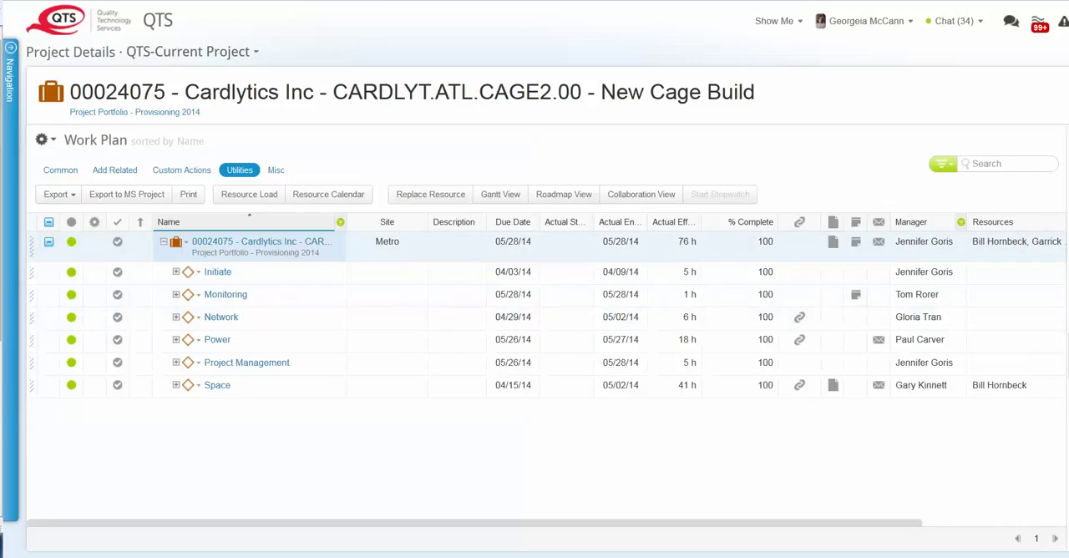
- Open the project's details and review its related files, emails, customers, resources and notes
{"action": "left_click", "coordinate": [1066, 324]}
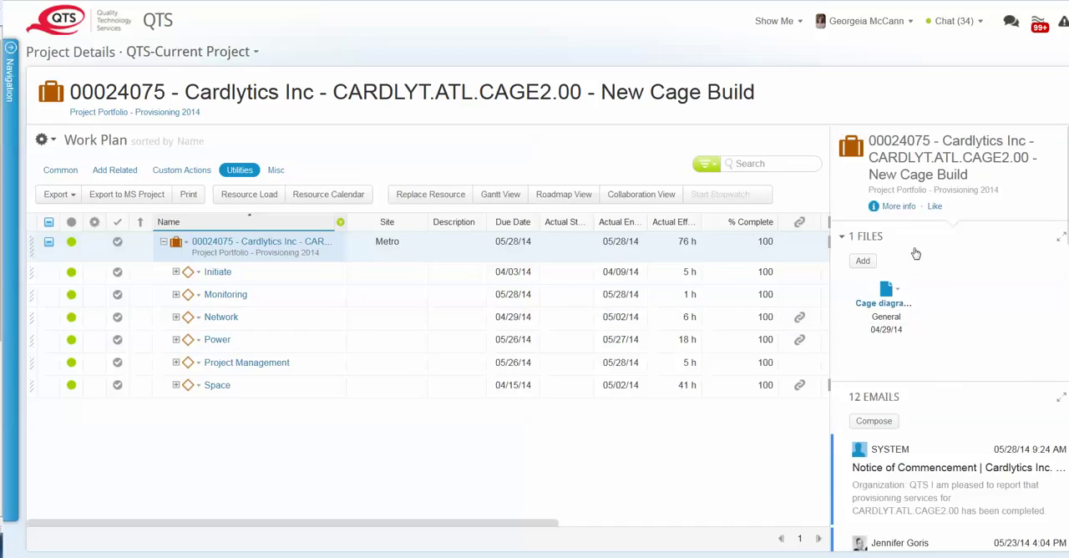
{"action": "scroll", "coordinate": [927, 397], "scroll_direction": "down", "scroll_amount": 1}
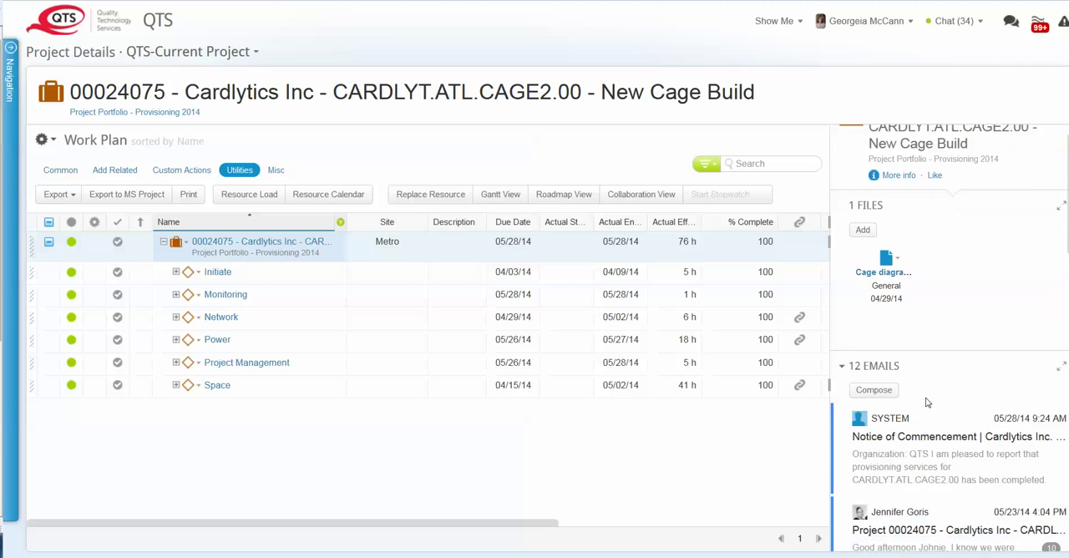
{"action": "scroll", "coordinate": [929, 391], "scroll_direction": "down", "scroll_amount": 2}
{"action": "scroll", "coordinate": [929, 388], "scroll_direction": "down", "scroll_amount": 8}
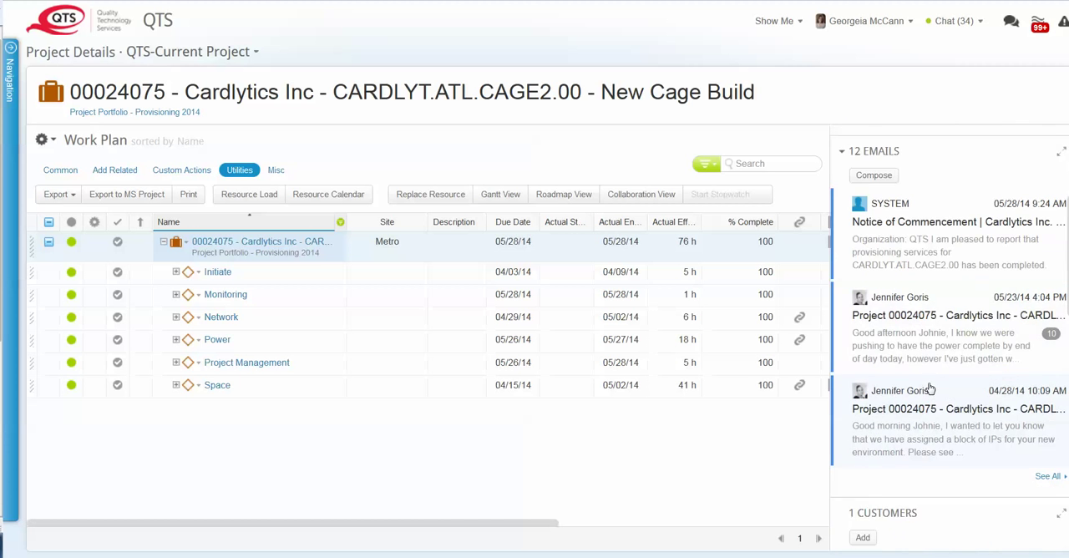
{"action": "scroll", "coordinate": [931, 389], "scroll_direction": "down", "scroll_amount": 9}
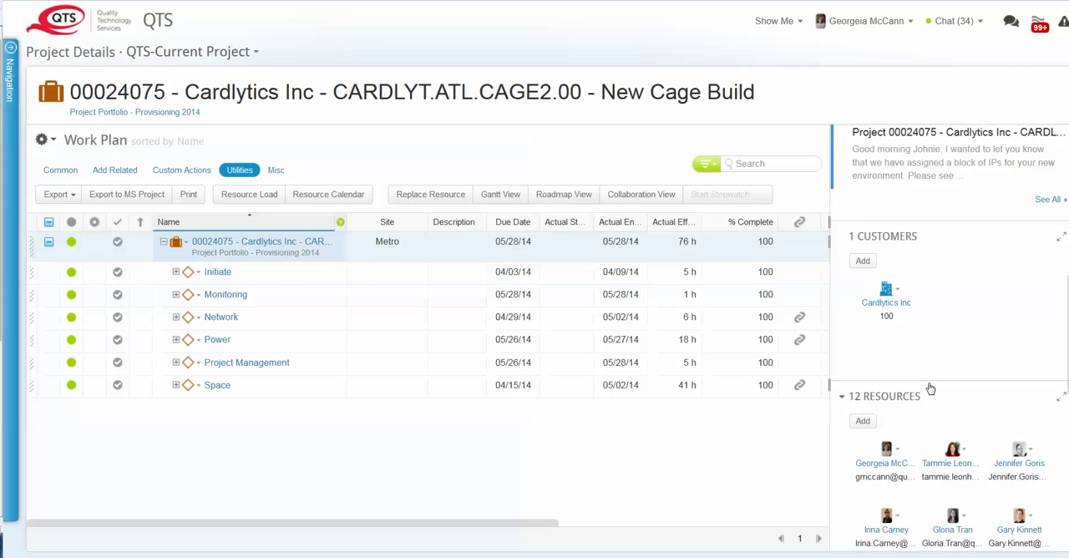
{"action": "scroll", "coordinate": [930, 388], "scroll_direction": "down", "scroll_amount": 9}
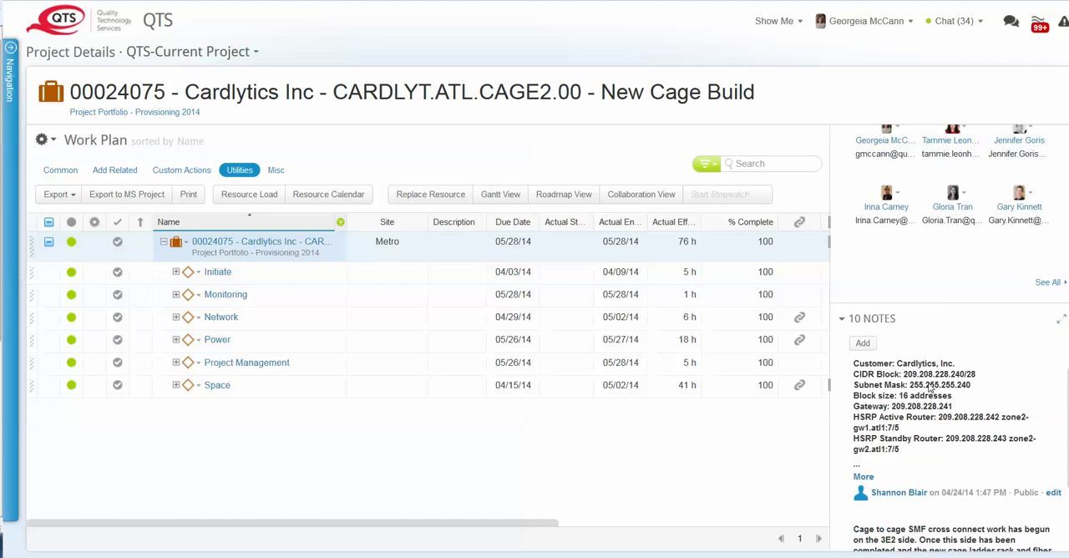
{"action": "scroll", "coordinate": [930, 388], "scroll_direction": "down", "scroll_amount": 1}
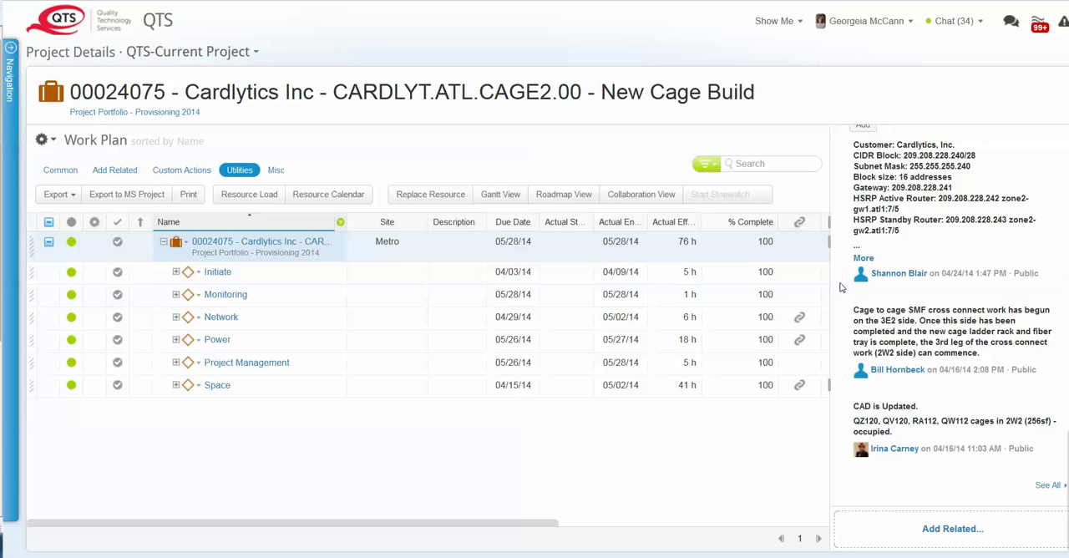
{"action": "scroll", "coordinate": [967, 373], "scroll_direction": "up", "scroll_amount": 3}
{"action": "scroll", "coordinate": [967, 373], "scroll_direction": "up", "scroll_amount": 1}
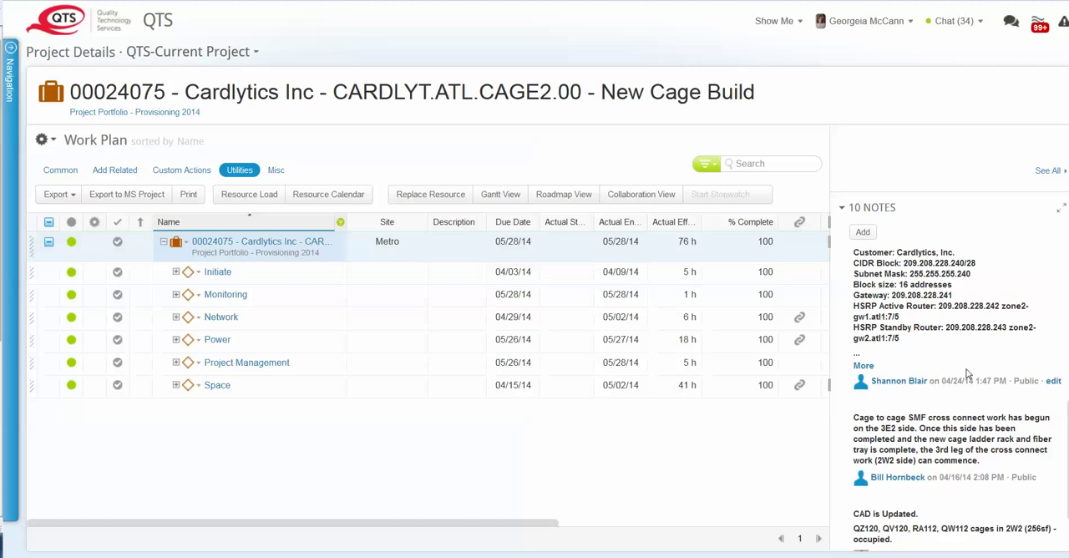
- Read through all of the project's notes in the maximized view, including the technical contact entry, and collapse the project details
{"action": "left_click", "coordinate": [1059, 211]}
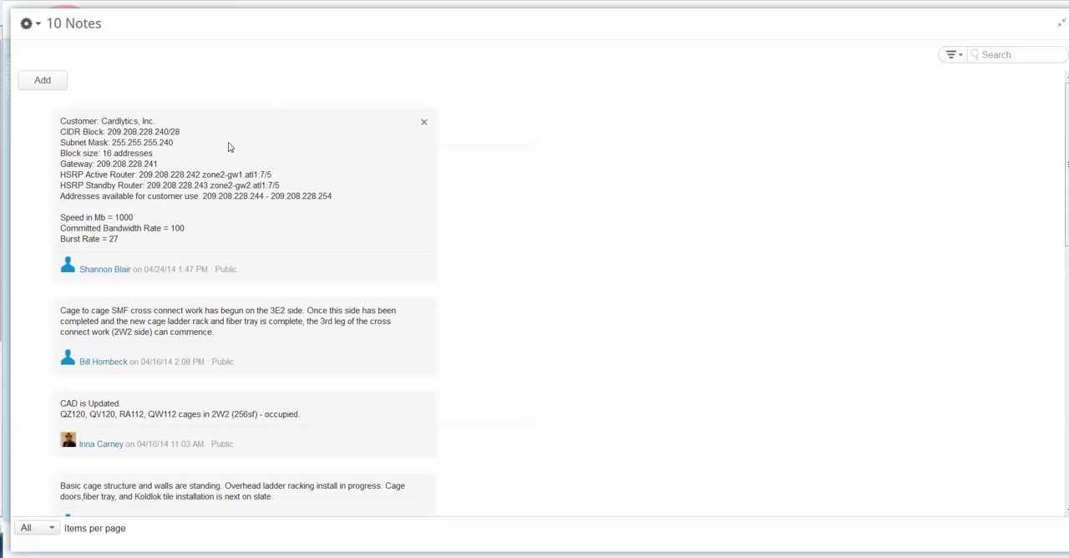
{"action": "scroll", "coordinate": [229, 147], "scroll_direction": "down", "scroll_amount": 3}
{"action": "scroll", "coordinate": [228, 147], "scroll_direction": "down", "scroll_amount": 9}
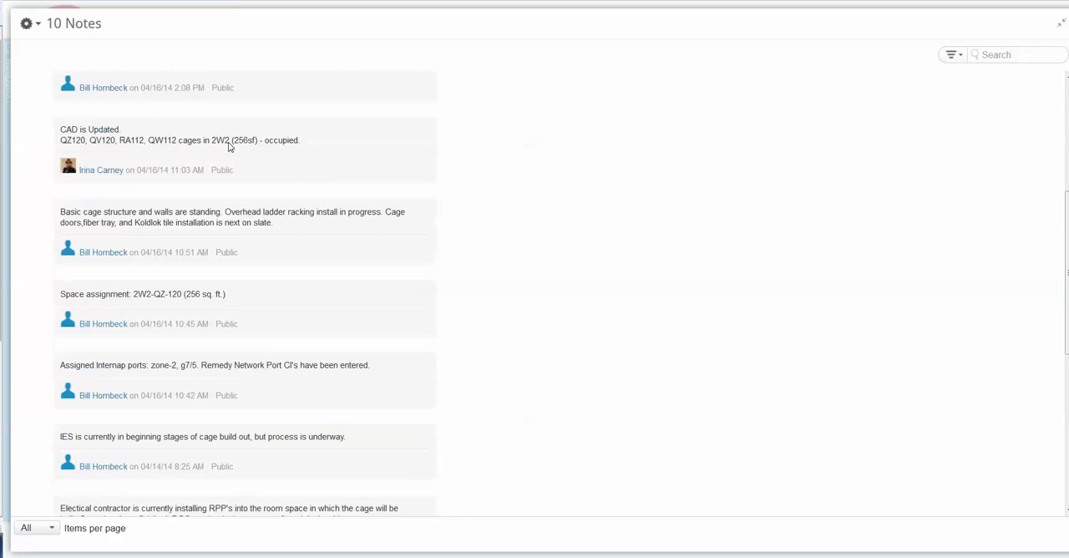
{"action": "scroll", "coordinate": [229, 147], "scroll_direction": "down", "scroll_amount": 3}
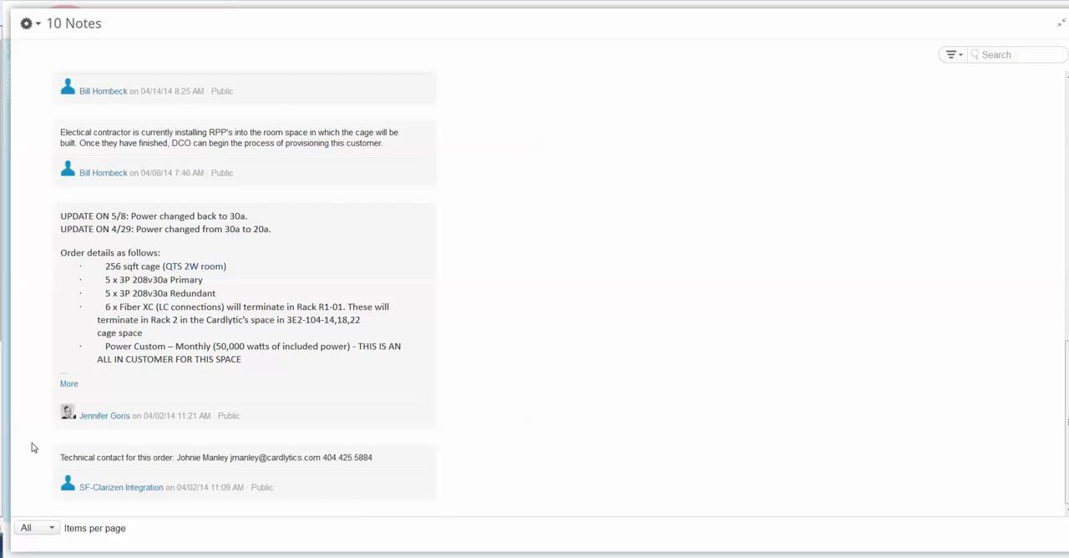
{"action": "left_click_drag", "start_coordinate": [34, 449], "coordinate": [371, 499]}
{"action": "left_click", "coordinate": [370, 500]}
{"action": "scroll", "coordinate": [537, 442], "scroll_direction": "up", "scroll_amount": 2}
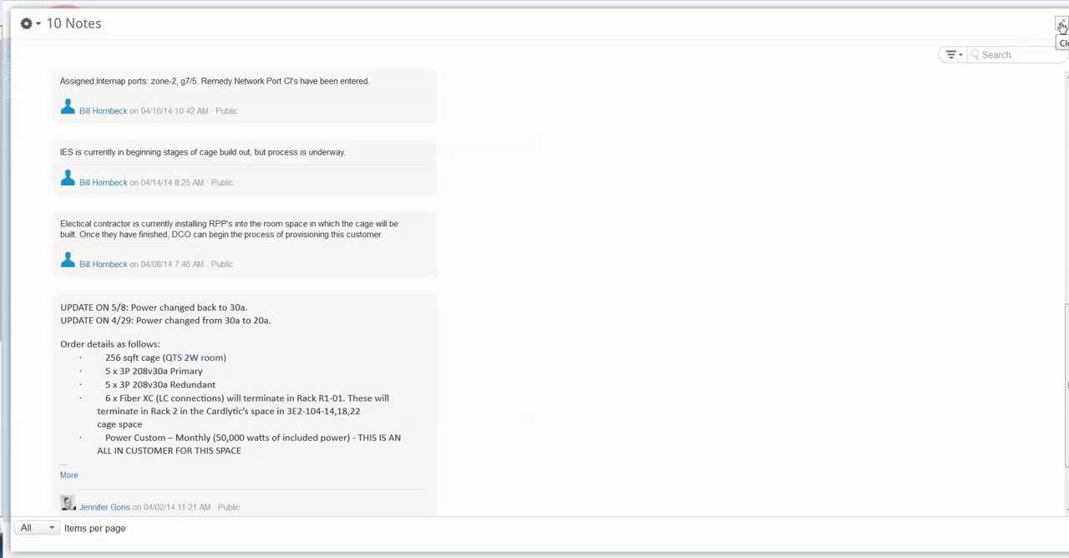
{"action": "left_click", "coordinate": [1062, 27]}
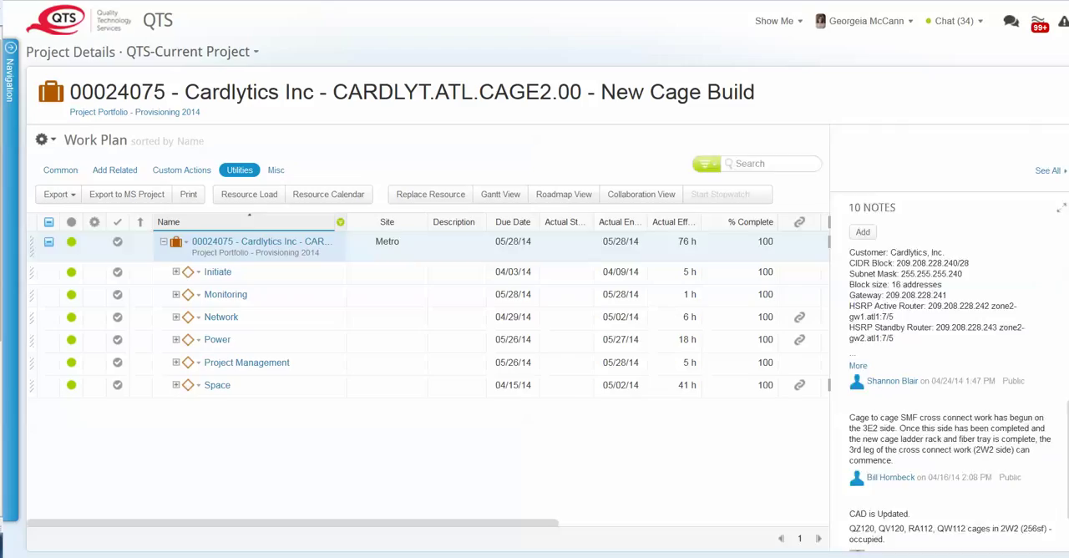
{"action": "left_click", "coordinate": [830, 224]}
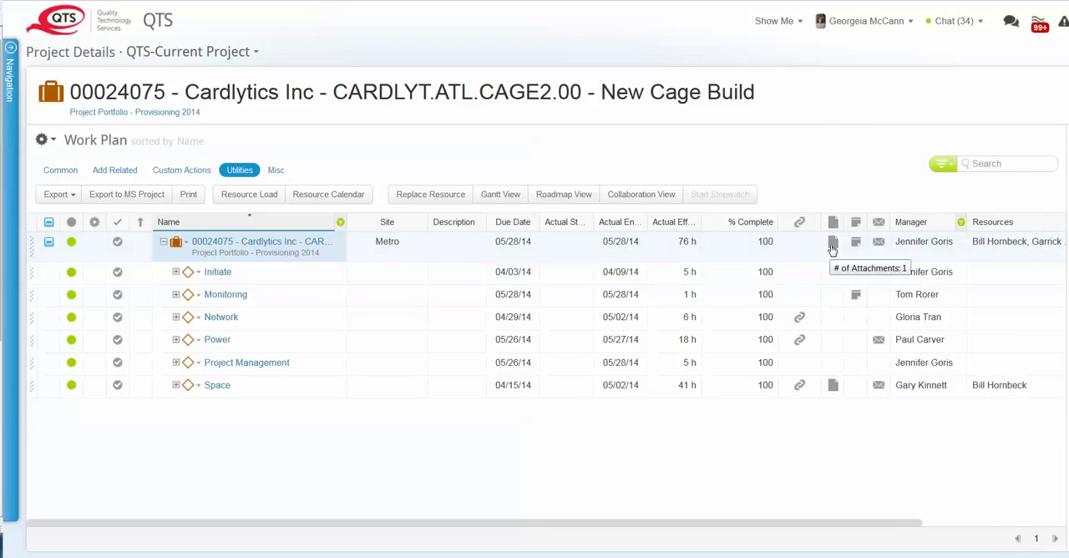
- Check the project's email list from the work plan row and display the actions for adding related items
{"action": "left_click", "coordinate": [878, 242]}
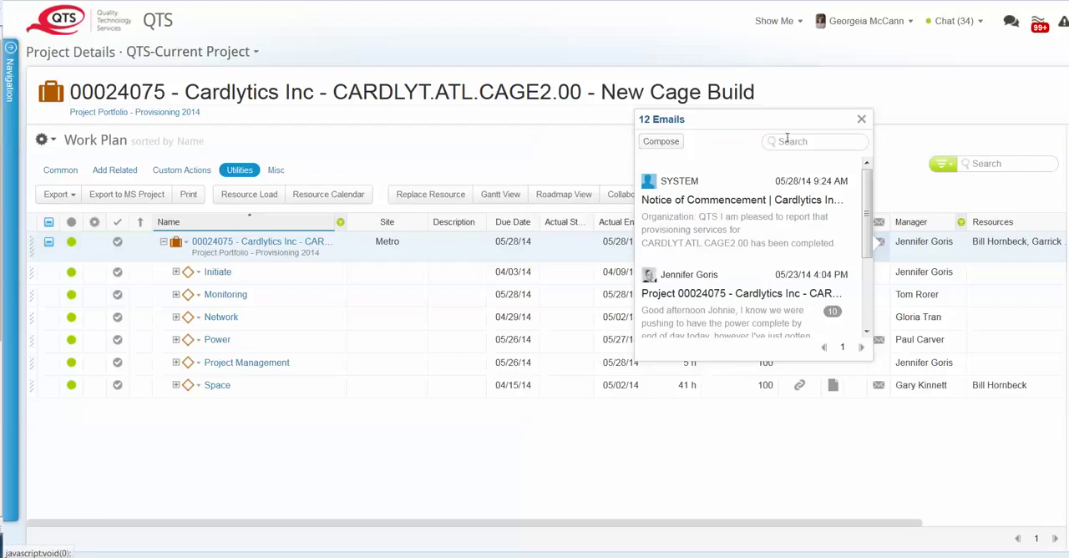
{"action": "left_click", "coordinate": [860, 122]}
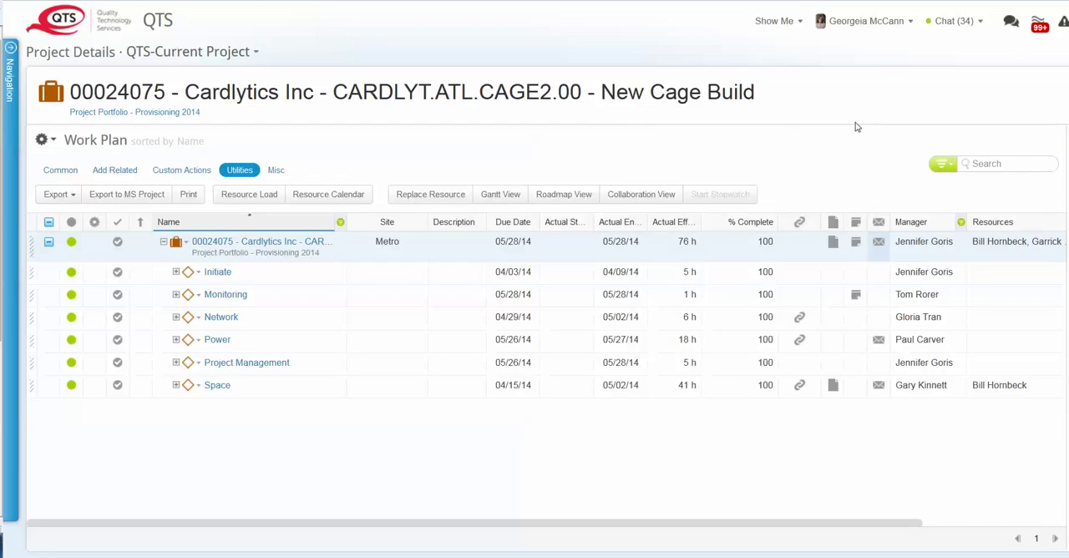
{"action": "left_click", "coordinate": [116, 172]}
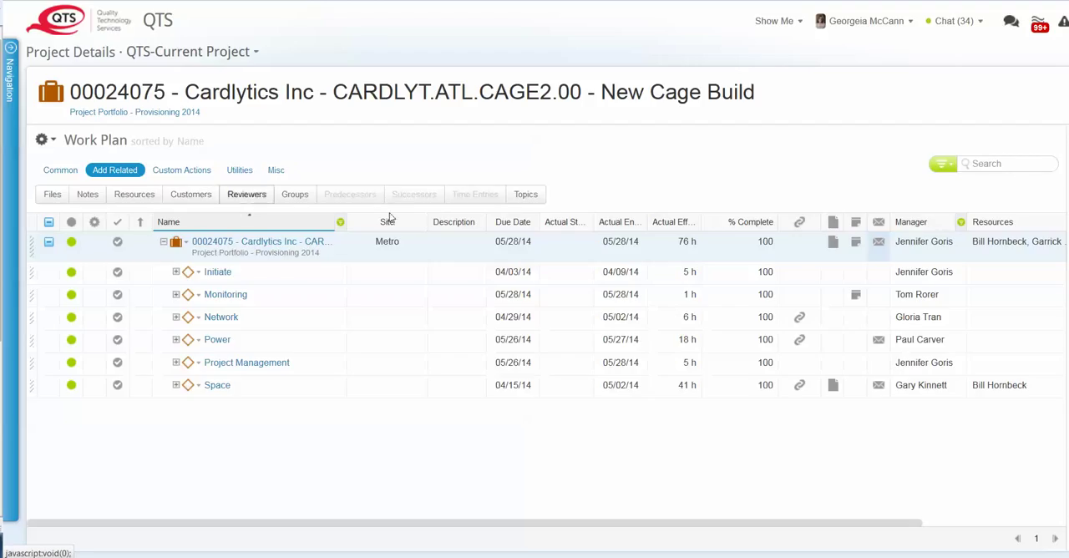
- Start adding a file to the Cardlytics project as a webpage link
{"action": "left_click", "coordinate": [831, 279]}
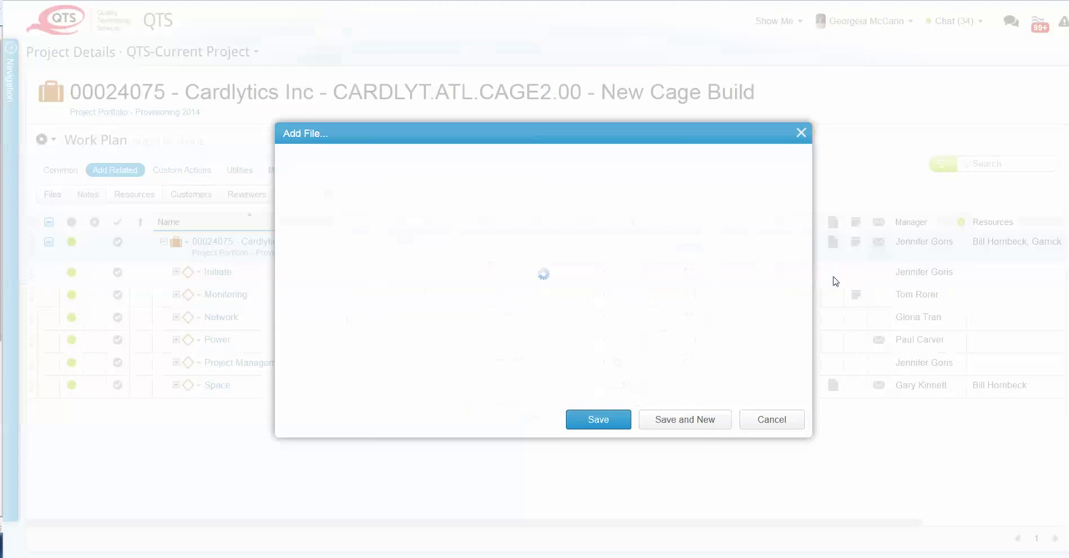
{"action": "left_click", "coordinate": [801, 129]}
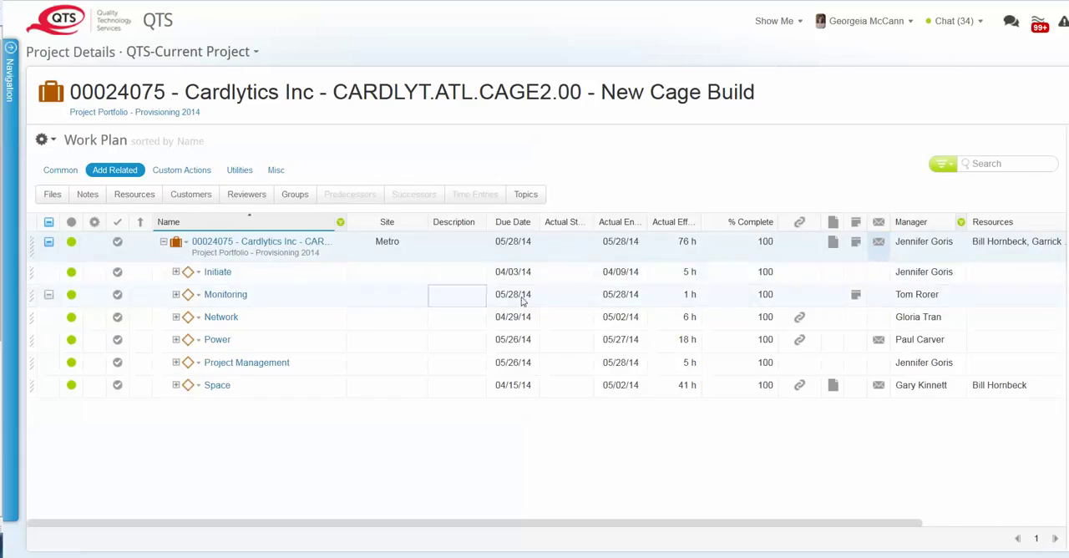
{"action": "left_click", "coordinate": [835, 243]}
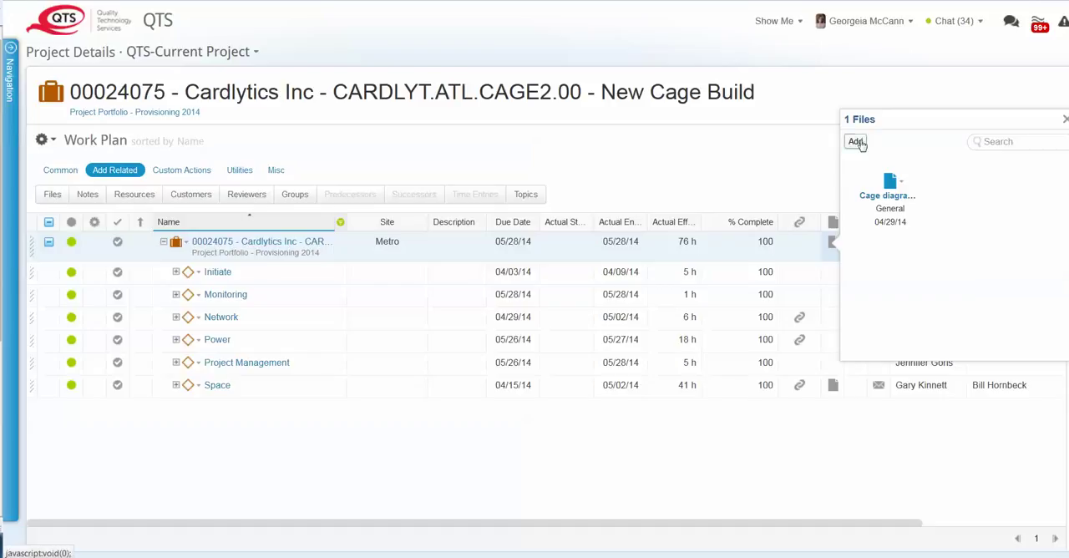
{"action": "left_click", "coordinate": [857, 143]}
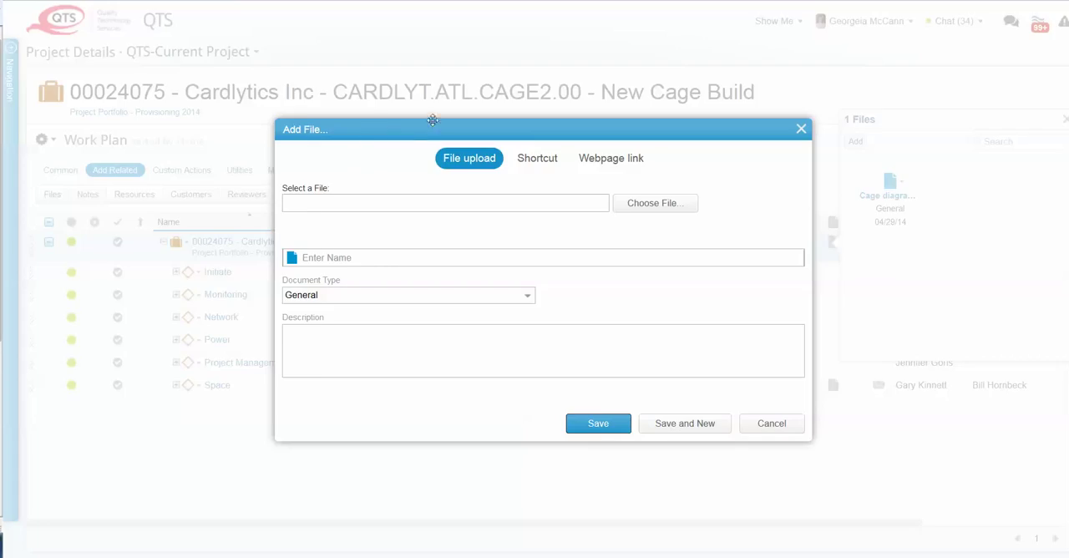
{"action": "left_click_drag", "start_coordinate": [399, 133], "coordinate": [438, 119]}
{"action": "left_click", "coordinate": [638, 149]}
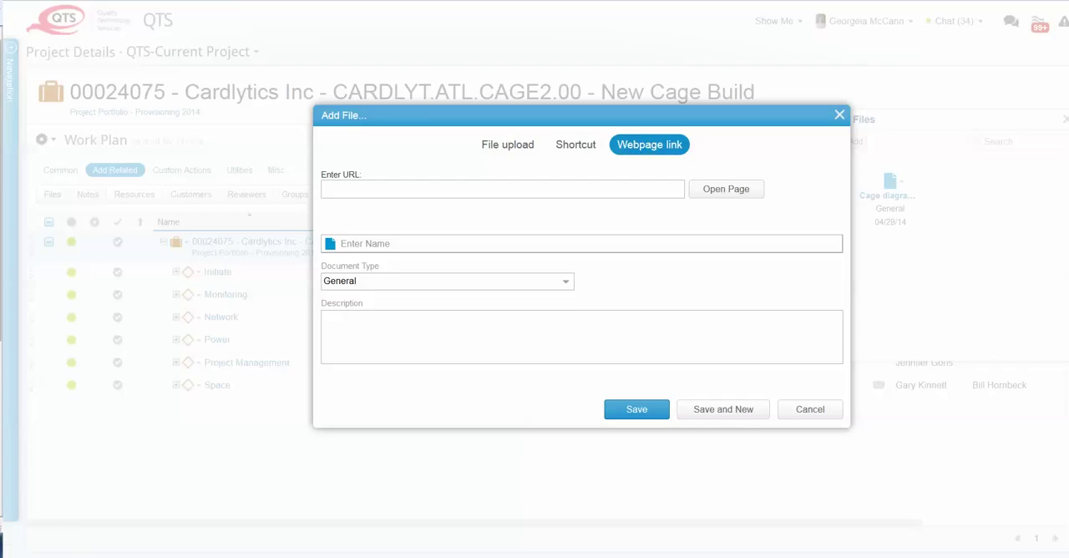
- Switch to the Public Document Site browser window and copy the link address of the "CARDLYT.ATL.CAGE2.00 Cage Diagram" PDF
{"action": "left_click_drag", "start_coordinate": [0, 12], "coordinate": [478, 0]}
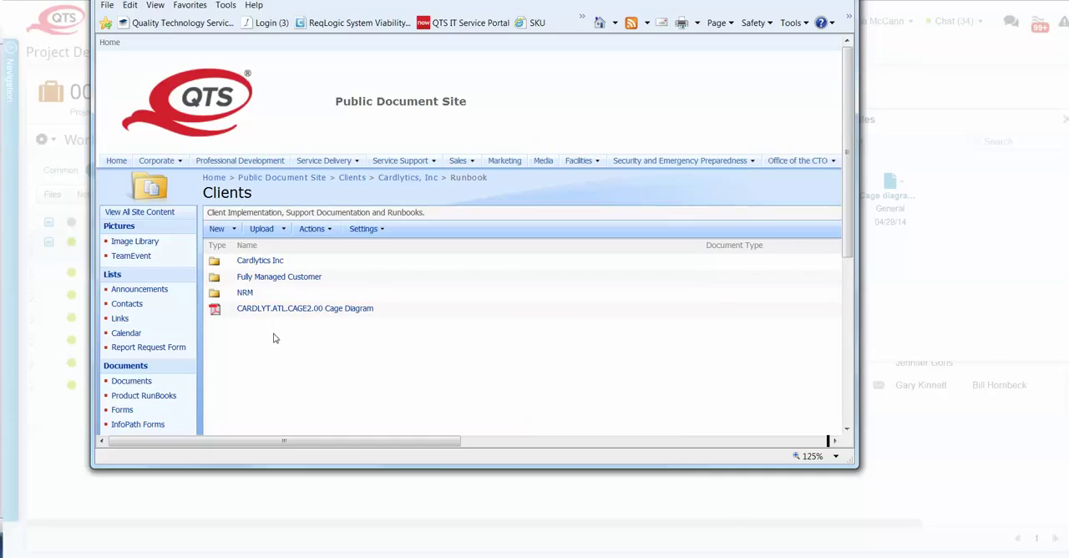
{"action": "right_click", "coordinate": [290, 310]}
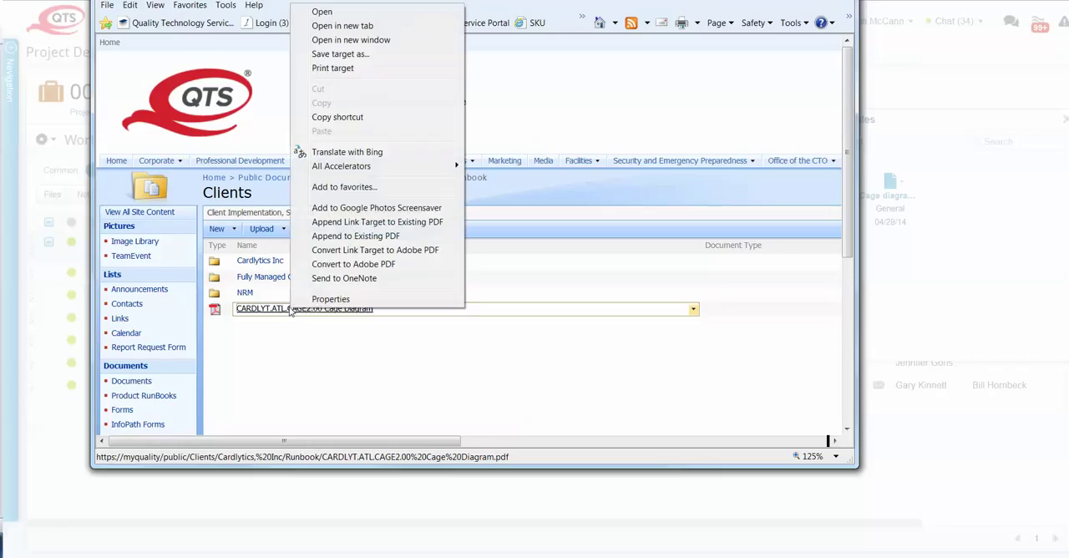
{"action": "left_click", "coordinate": [338, 118]}
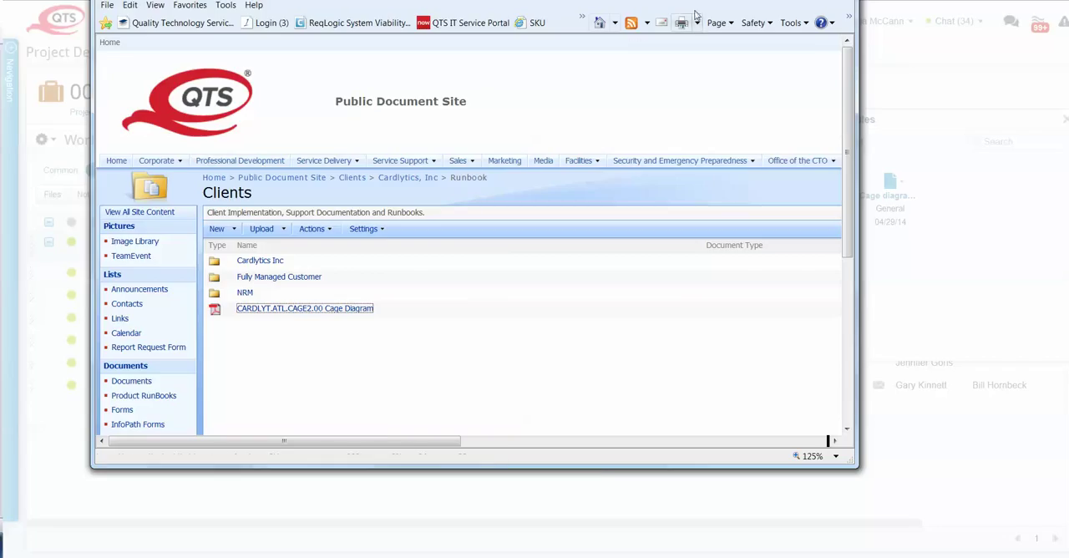
{"action": "left_click", "coordinate": [777, 0]}
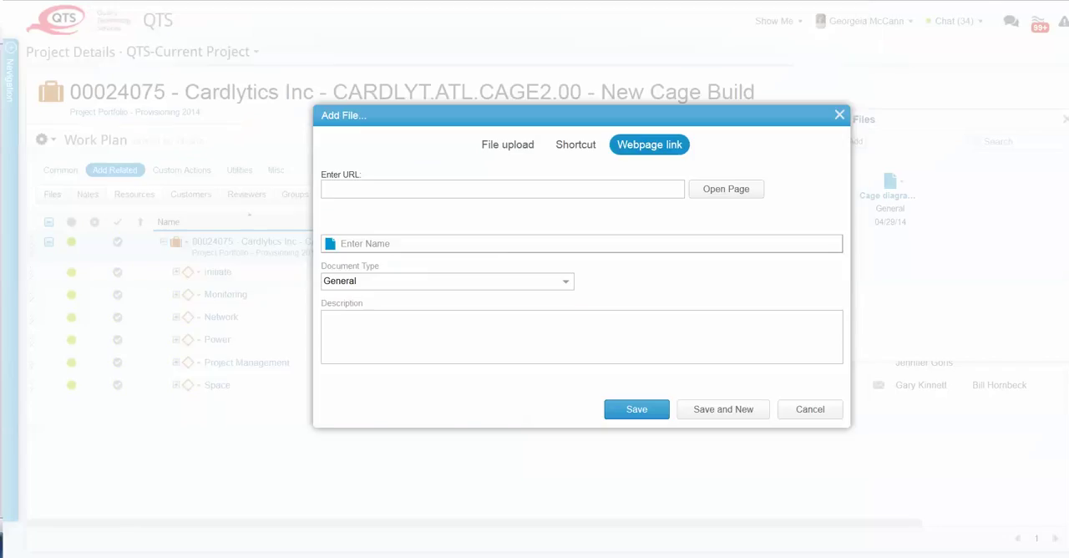
- Paste the copied address as the URL, name the link "Cage Diagram on MyQuality", and save it to the project's files
{"action": "right_click", "coordinate": [370, 189]}
{"action": "left_click", "coordinate": [394, 242]}
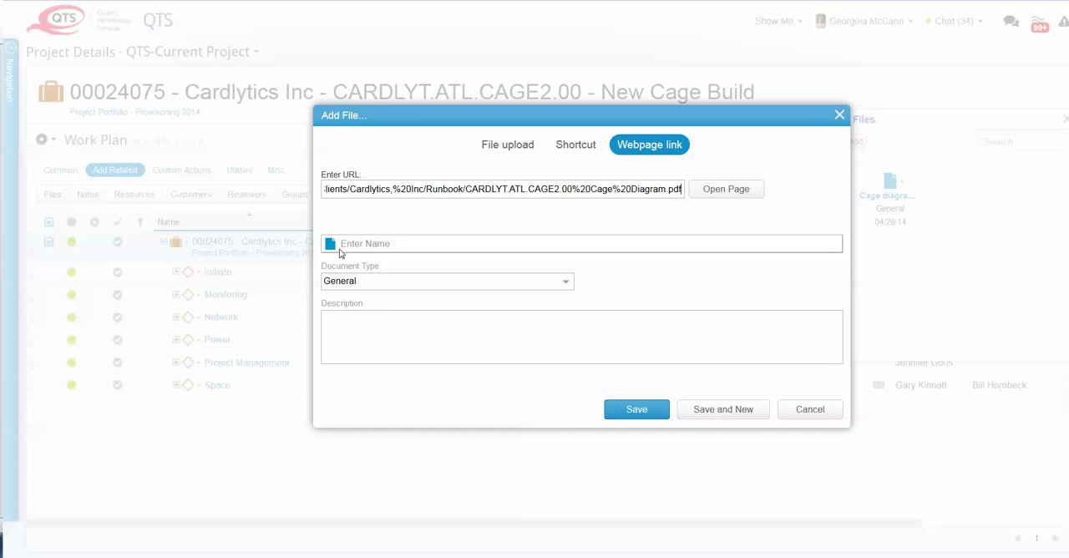
{"action": "type", "text": "https://myquality/public/Clients/Cardlytics,%20Inc/Runbook/CARDLYT.ATL.CAGE2.00%20Cage%20Diagram.pdf"}
{"action": "left_click_drag", "start_coordinate": [800, 243], "coordinate": [326, 235]}
{"action": "type", "text": "Cage Diagram on MyQuality"}
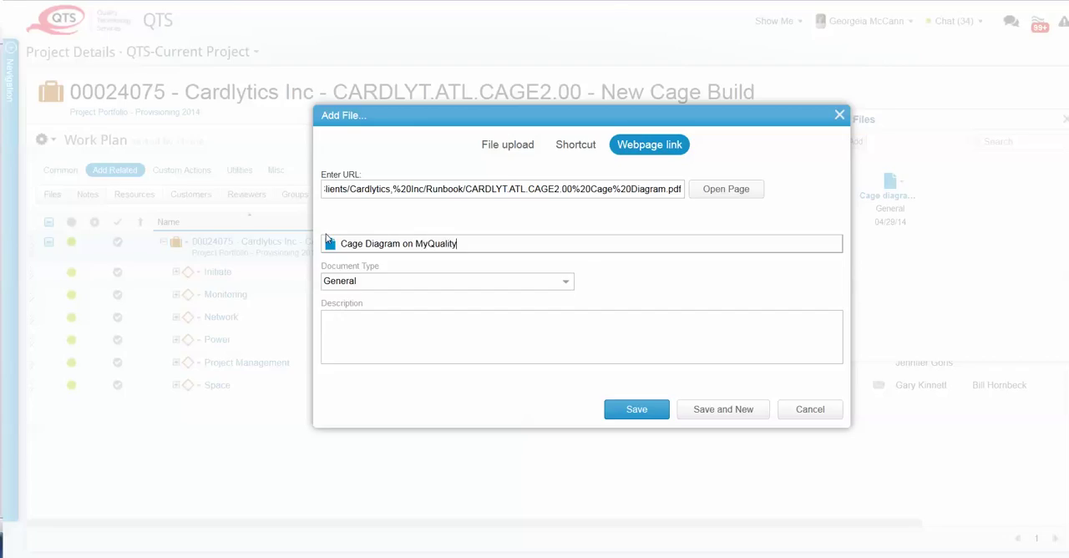
{"action": "left_click", "coordinate": [656, 409]}
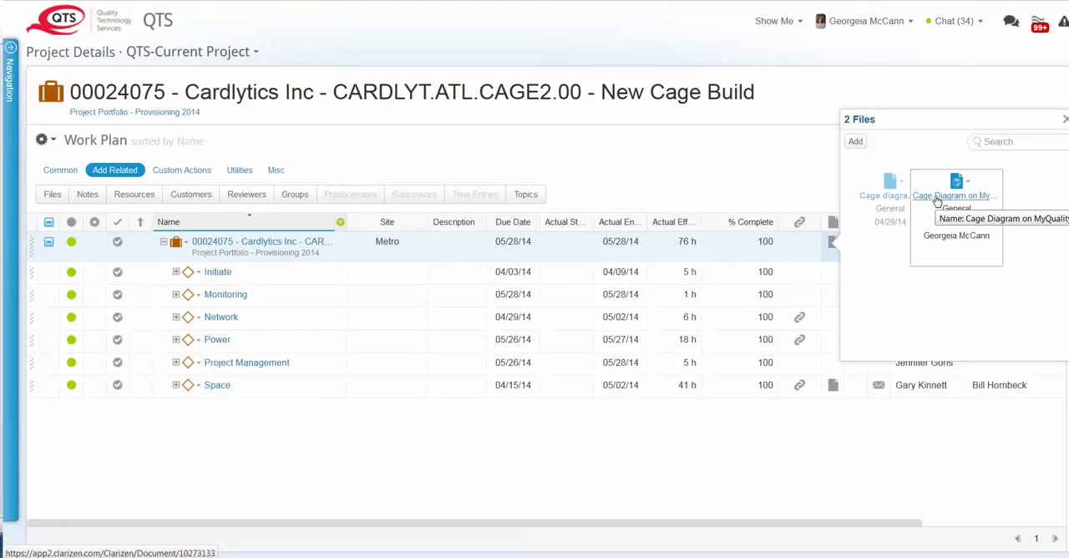
{"action": "left_click", "coordinate": [1063, 121]}
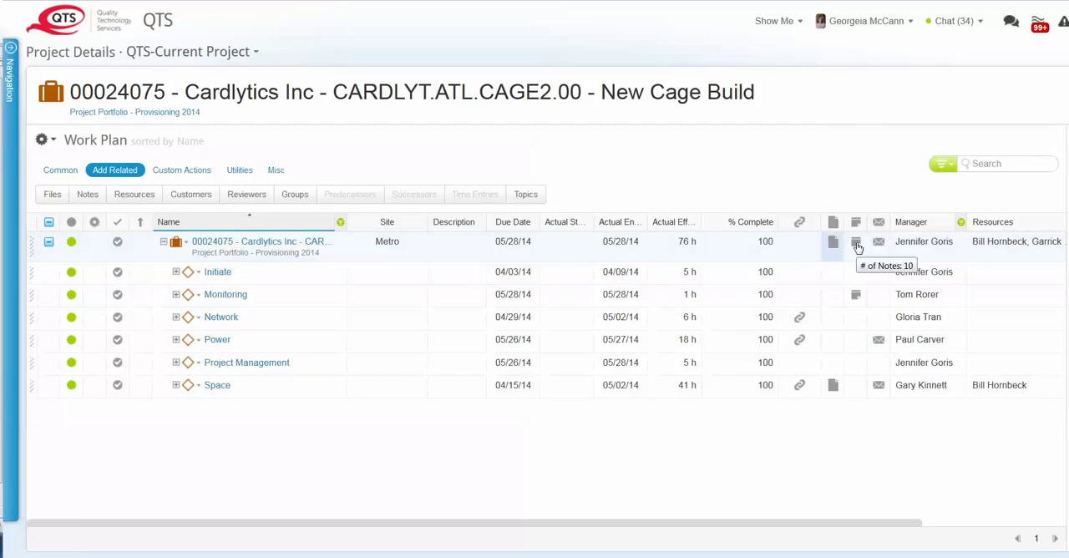
- Add a public project note with the pasted order details listing the cabinet, power circuits, 10 Mbps internet commit and $25 bandwidth overage rate
{"action": "left_click", "coordinate": [856, 244]}
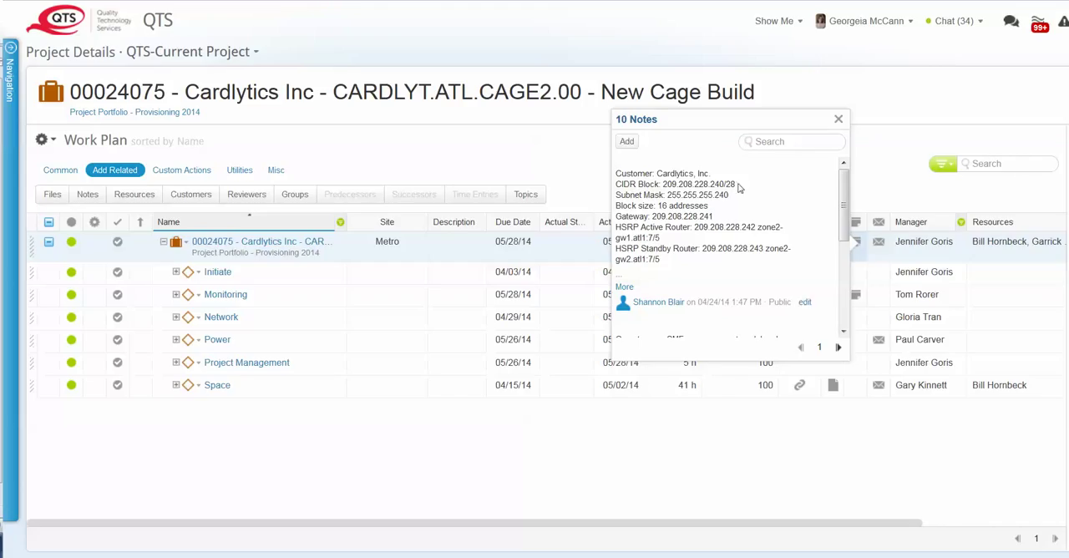
{"action": "left_click", "coordinate": [634, 145]}
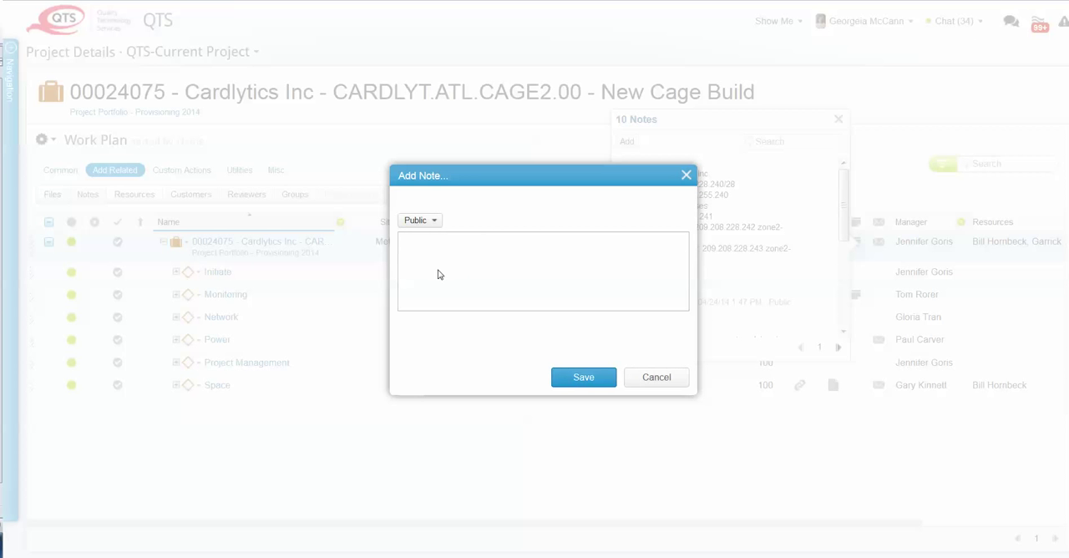
{"action": "key", "text": "ctrl+v"}
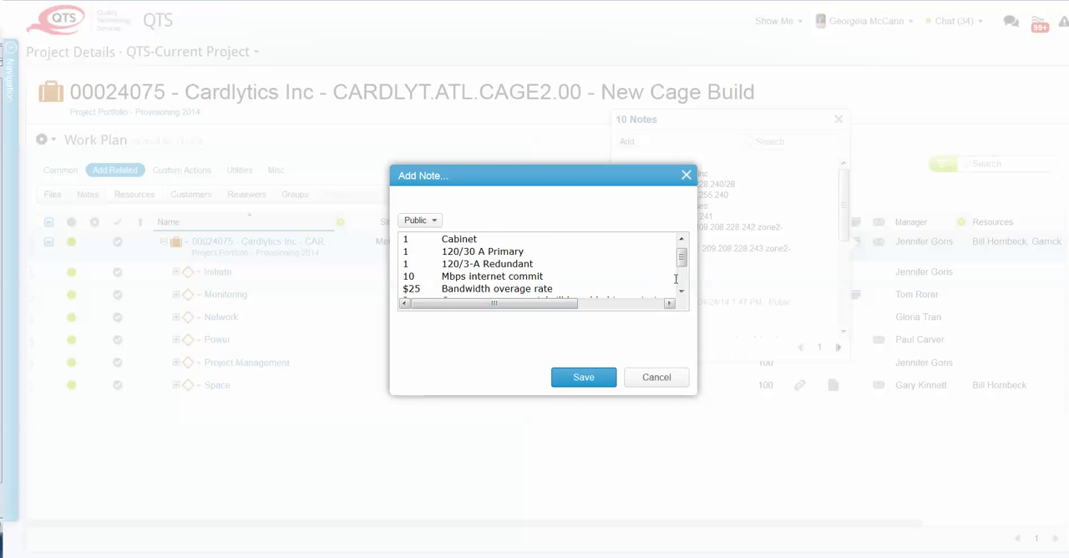
{"action": "mouse_move", "coordinate": [683, 255]}
{"action": "left_mouse_down"}
{"action": "mouse_move", "coordinate": [690, 282]}
{"action": "mouse_move", "coordinate": [684, 245]}
{"action": "left_mouse_up"}
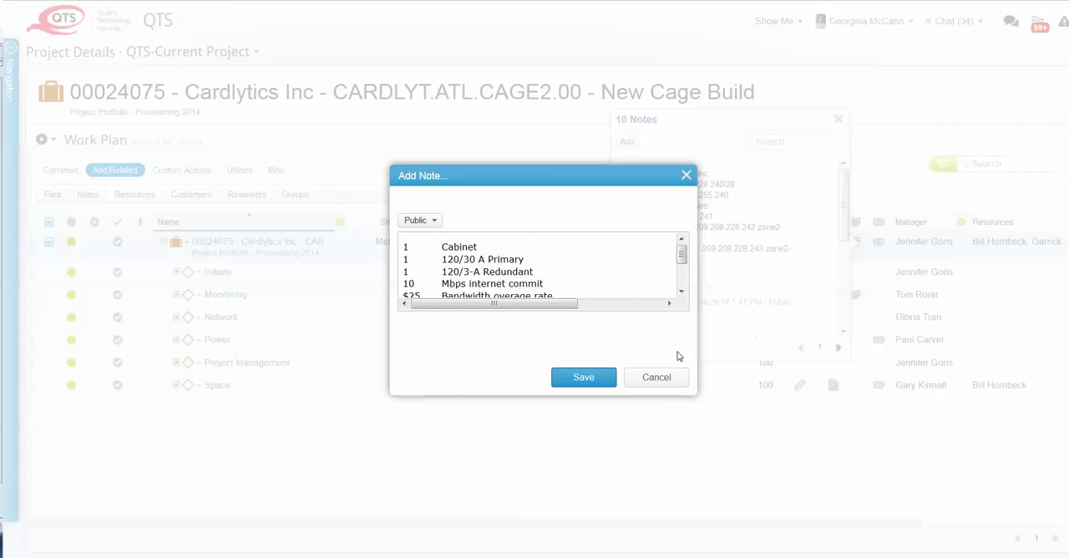
{"action": "left_click", "coordinate": [596, 385]}
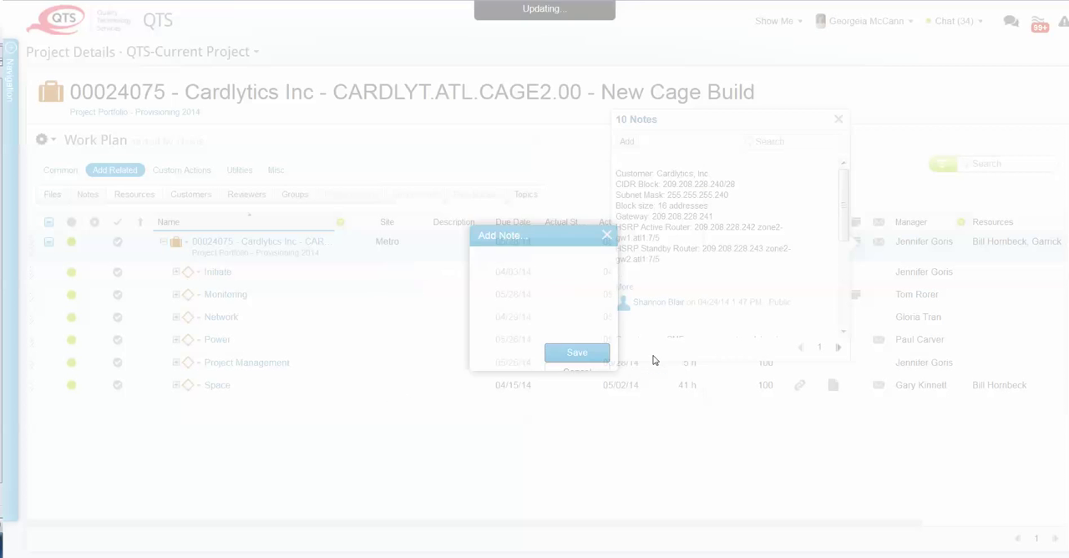
{"action": "left_click", "coordinate": [839, 118]}
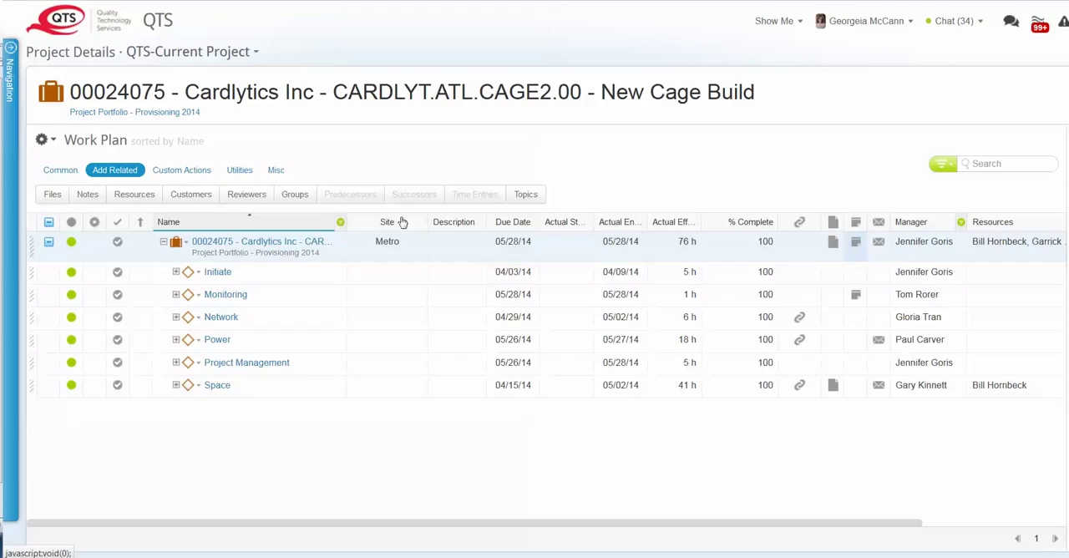
- Start an email about the Cardlytics project and add three colleagues from the available contacts as To recipients
{"action": "left_click", "coordinate": [70, 173]}
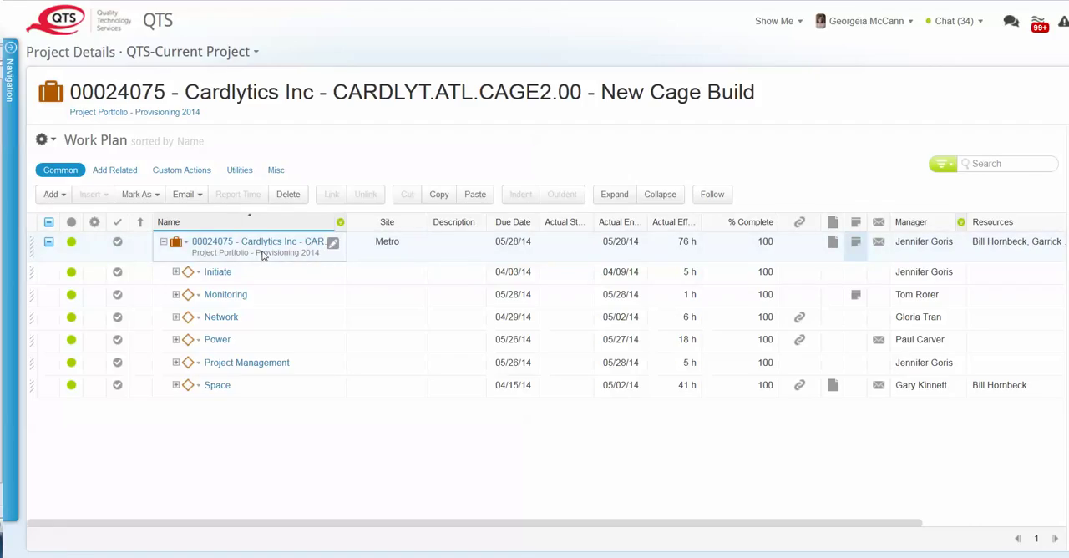
{"action": "left_click", "coordinate": [199, 197]}
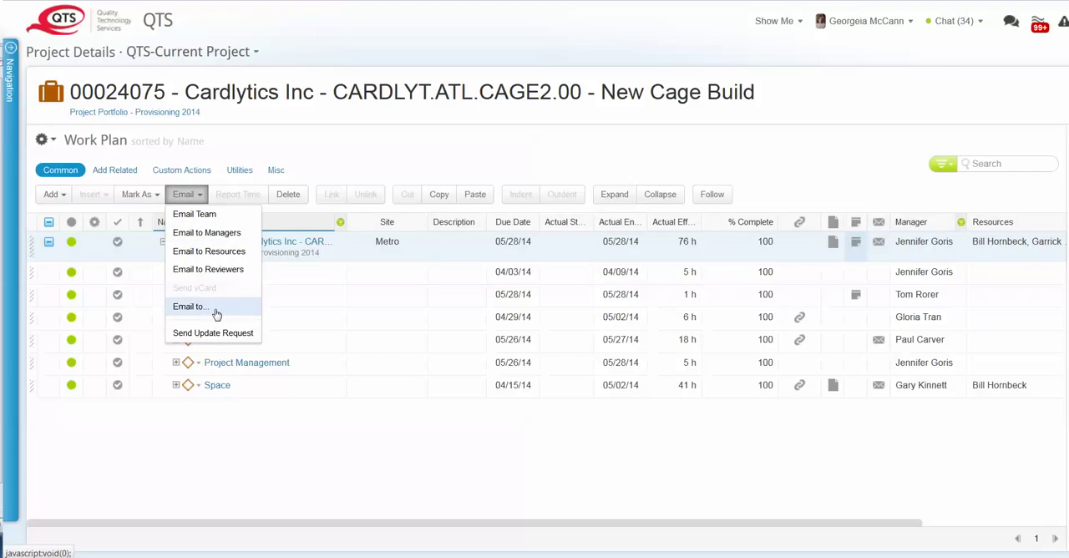
{"action": "left_click", "coordinate": [188, 306]}
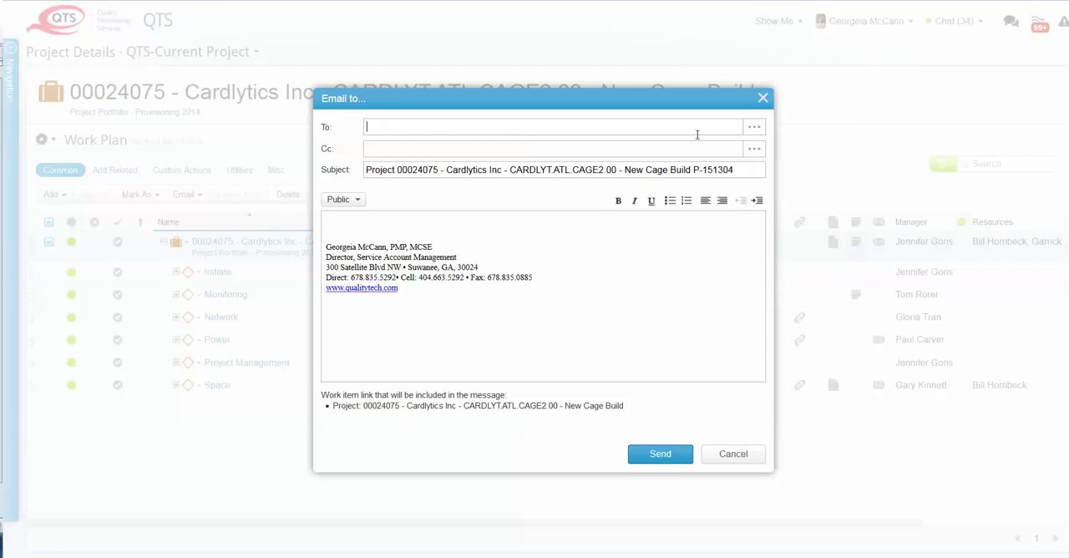
{"action": "left_click", "coordinate": [753, 129]}
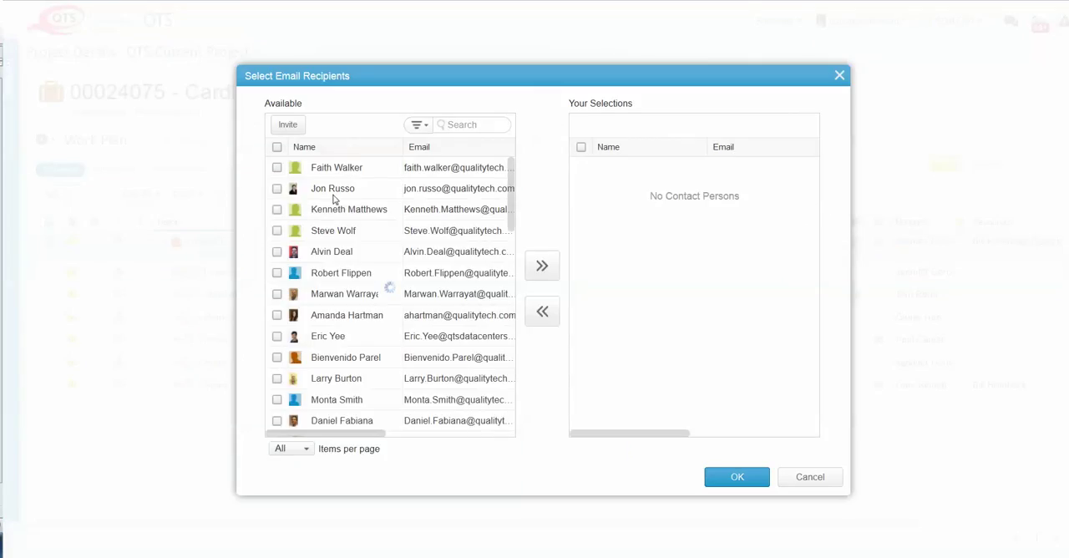
{"action": "left_click", "coordinate": [307, 192]}
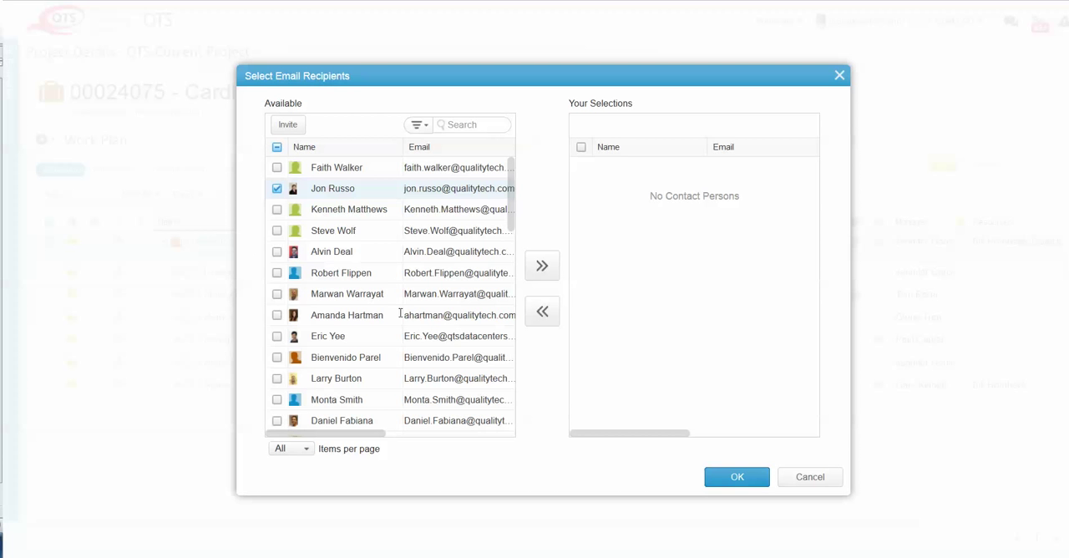
{"action": "left_click", "coordinate": [277, 231]}
{"action": "left_click", "coordinate": [276, 251]}
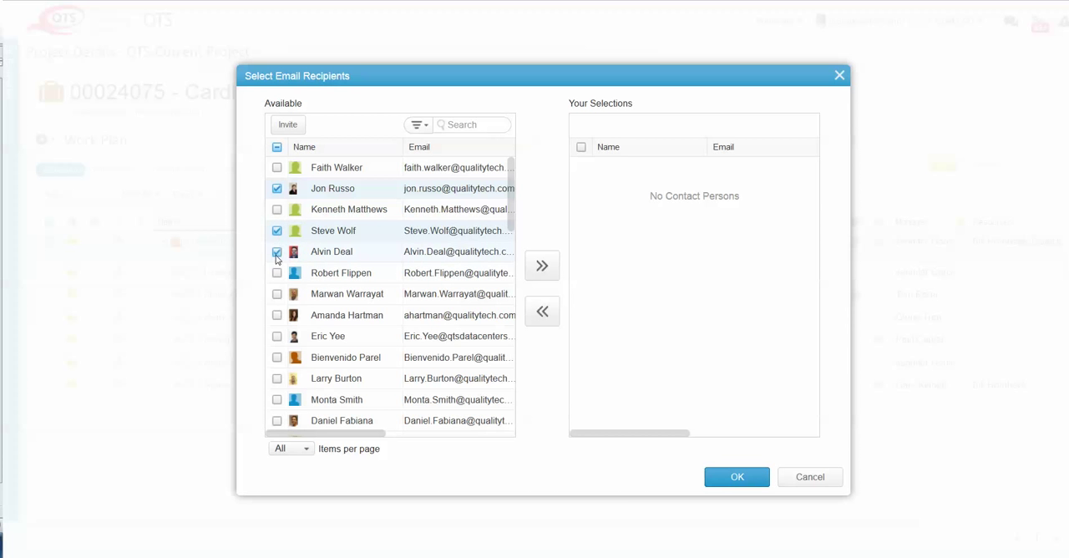
{"action": "left_click", "coordinate": [542, 265]}
{"action": "left_click", "coordinate": [737, 476]}
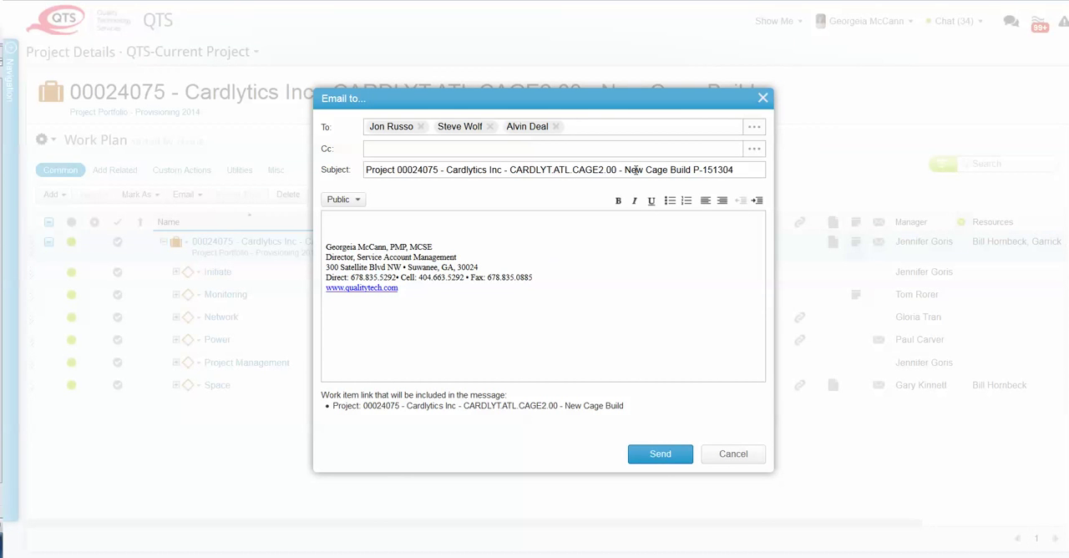
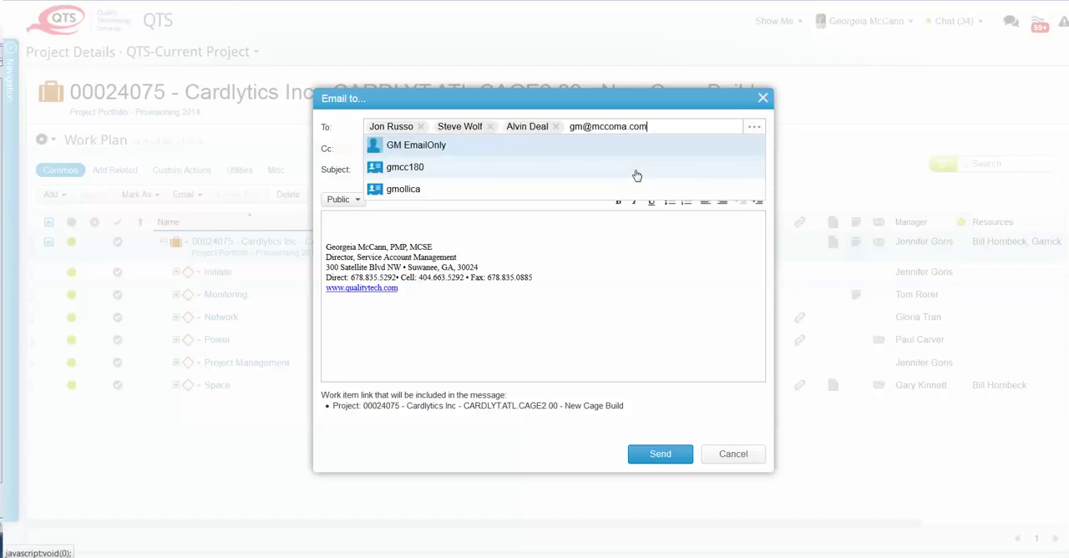
- Add an external e-mail address to the recipients and paste the order details into the message above the signature
{"action": "key", "text": "Return"}
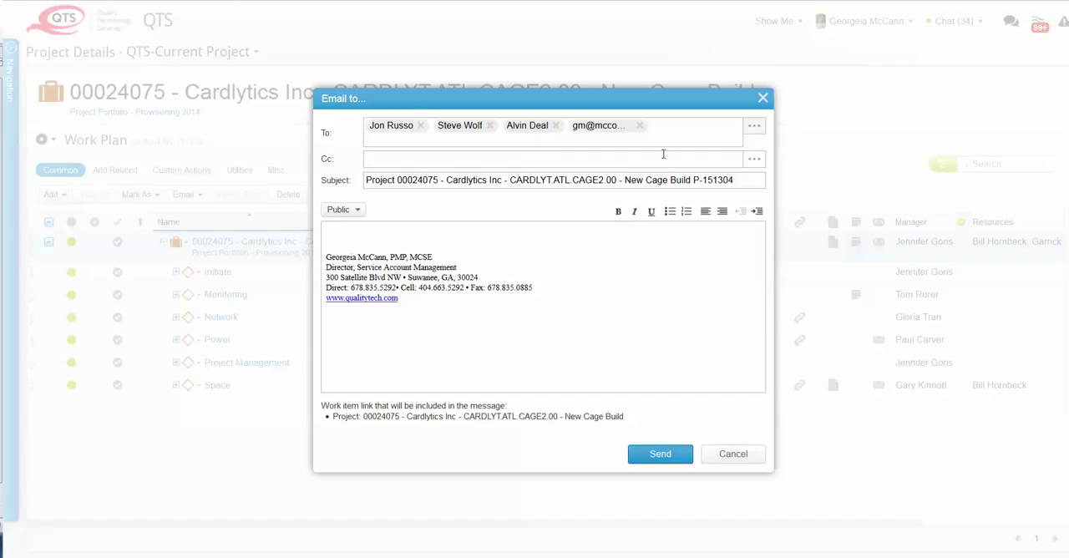
{"action": "left_click", "coordinate": [364, 230]}
{"action": "type", "text": "1\tCabinet 1\t120/30 A Primary 1\t120/3-A Redundant 10\tMbps internet commit $25\tBandwidth overage rate 2\tCopper cross connect (will be added to project once discovery forms are received)  Note this is expedited install, commit date is 6/15/14"}
{"action": "left_click", "coordinate": [570, 348]}
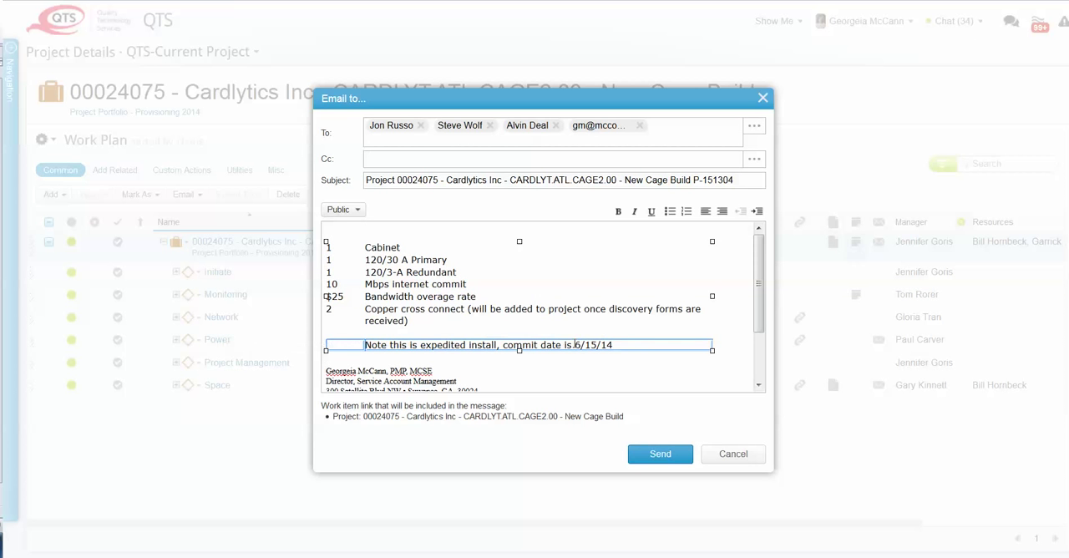
{"action": "left_click", "coordinate": [717, 356]}
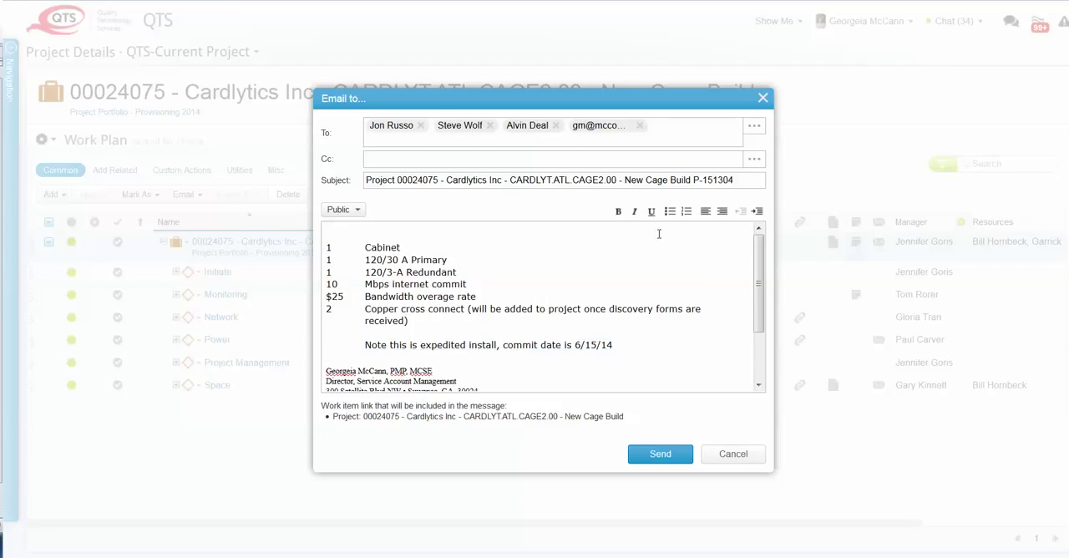
- Format the "Cabinet" entry in the message as bold, italic, underlined and bulleted text
{"action": "left_click_drag", "start_coordinate": [379, 247], "coordinate": [392, 321]}
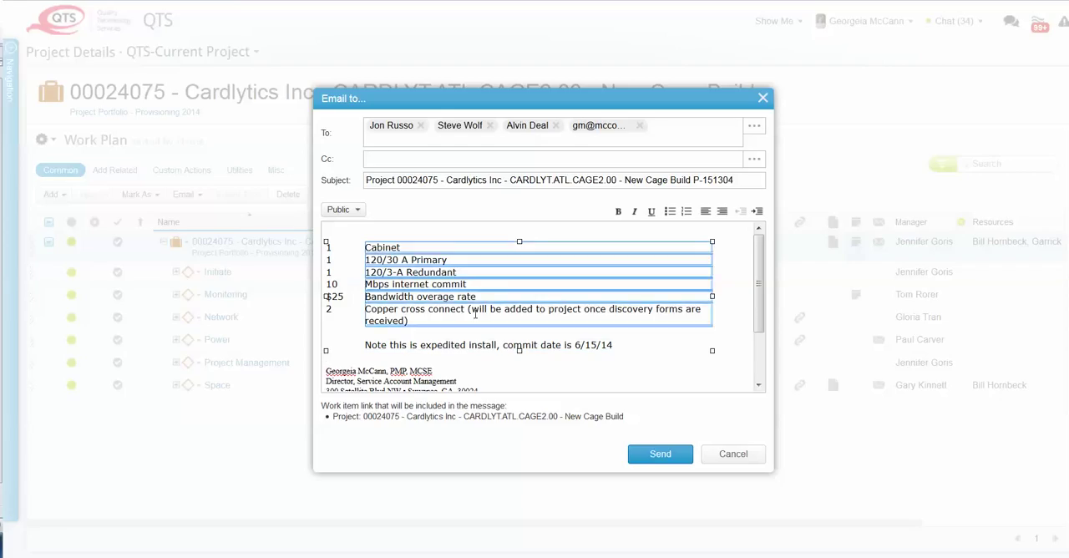
{"action": "left_click", "coordinate": [618, 212]}
{"action": "left_click", "coordinate": [634, 215]}
{"action": "left_click", "coordinate": [652, 214]}
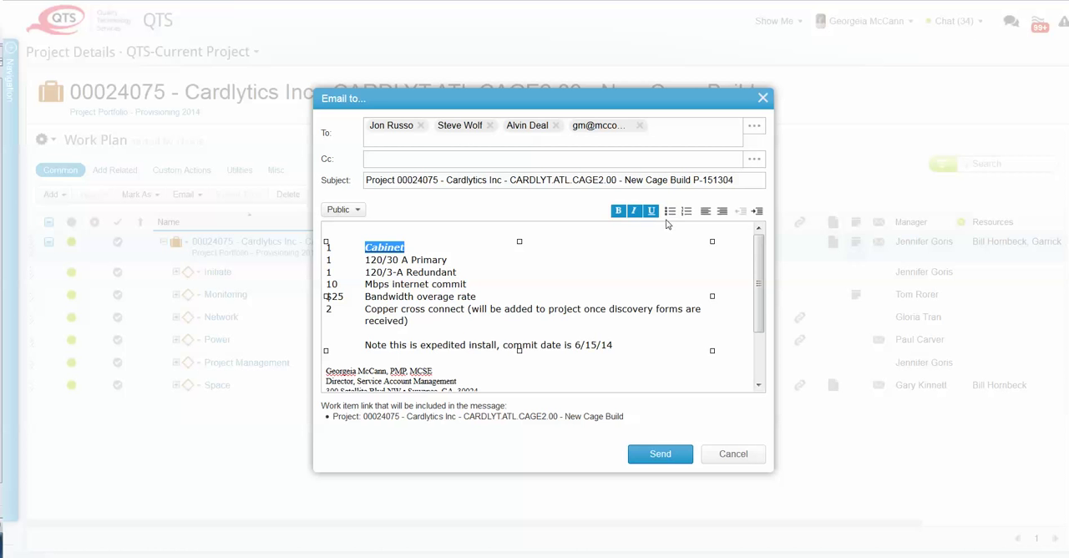
{"action": "left_click", "coordinate": [670, 212]}
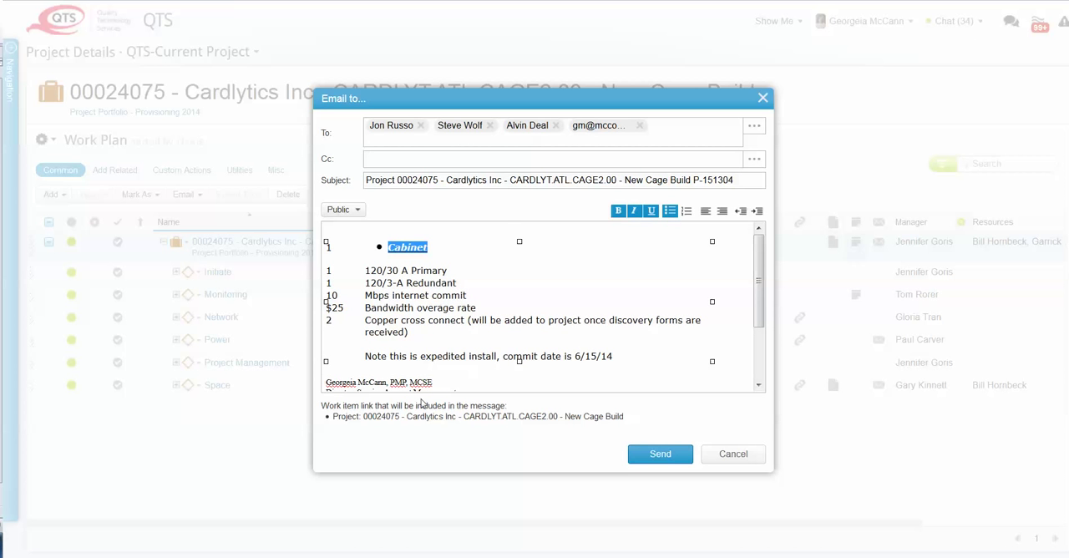
- Check the signature block at the end of the message and close the email without sending it
{"action": "left_click", "coordinate": [396, 386]}
{"action": "scroll", "coordinate": [397, 385], "scroll_direction": "down", "scroll_amount": 2}
{"action": "scroll", "coordinate": [396, 385], "scroll_direction": "down", "scroll_amount": 1}
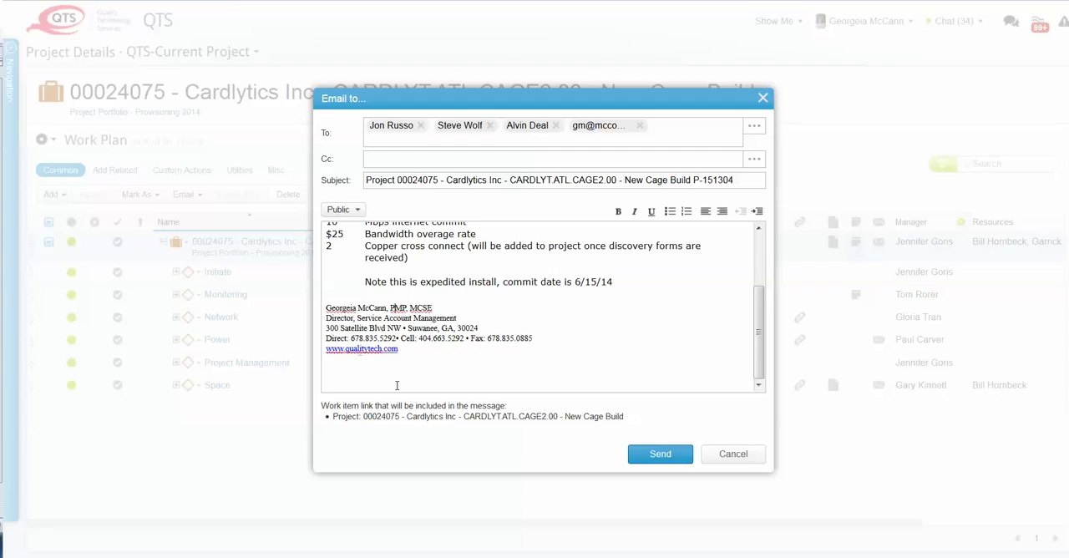
{"action": "mouse_move", "coordinate": [327, 307]}
{"action": "left_mouse_down"}
{"action": "mouse_move", "coordinate": [432, 322]}
{"action": "mouse_move", "coordinate": [432, 367]}
{"action": "left_mouse_up"}
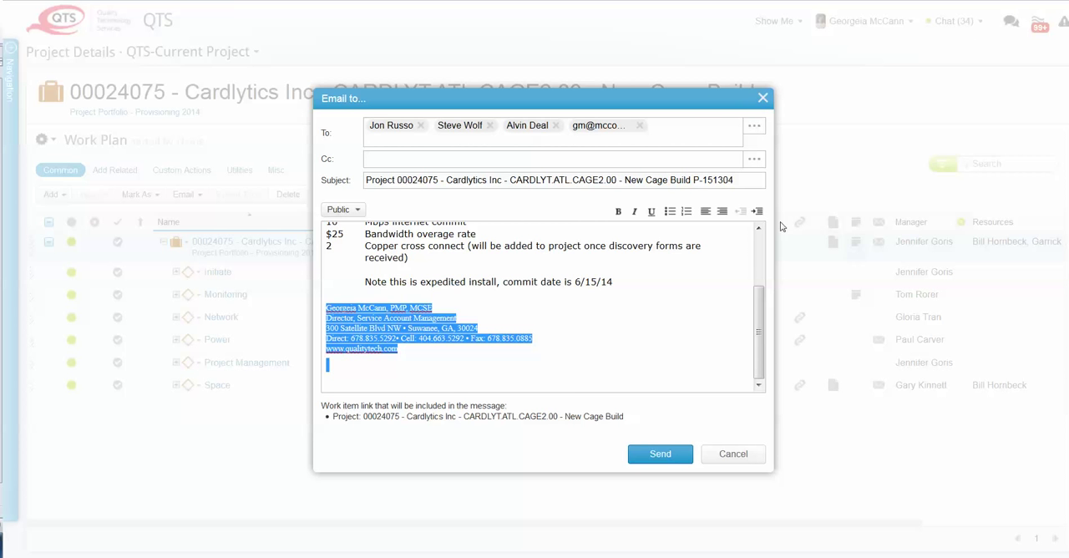
{"action": "scroll", "coordinate": [759, 334], "scroll_direction": "up", "scroll_amount": 3}
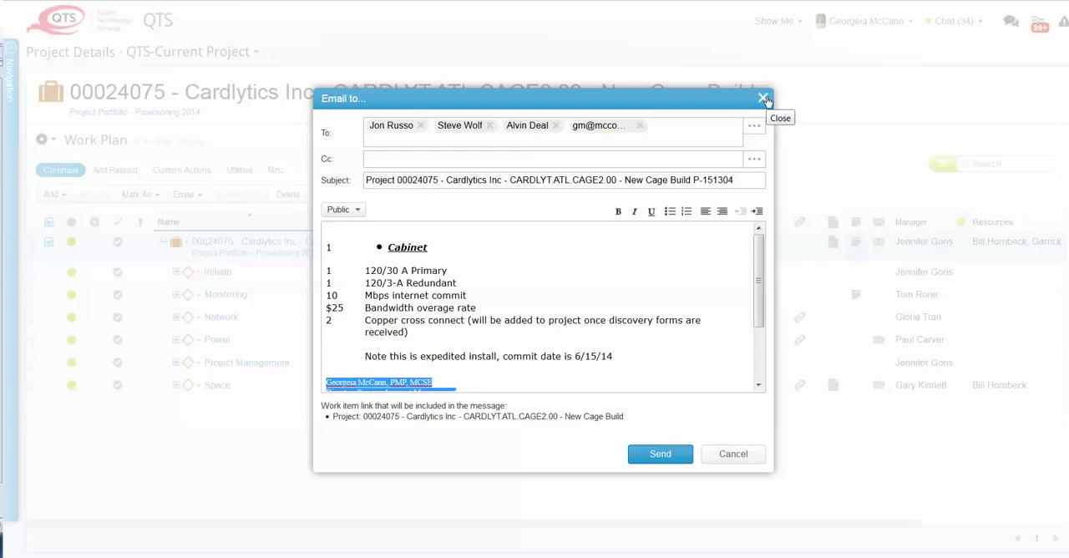
{"action": "left_click", "coordinate": [765, 99]}
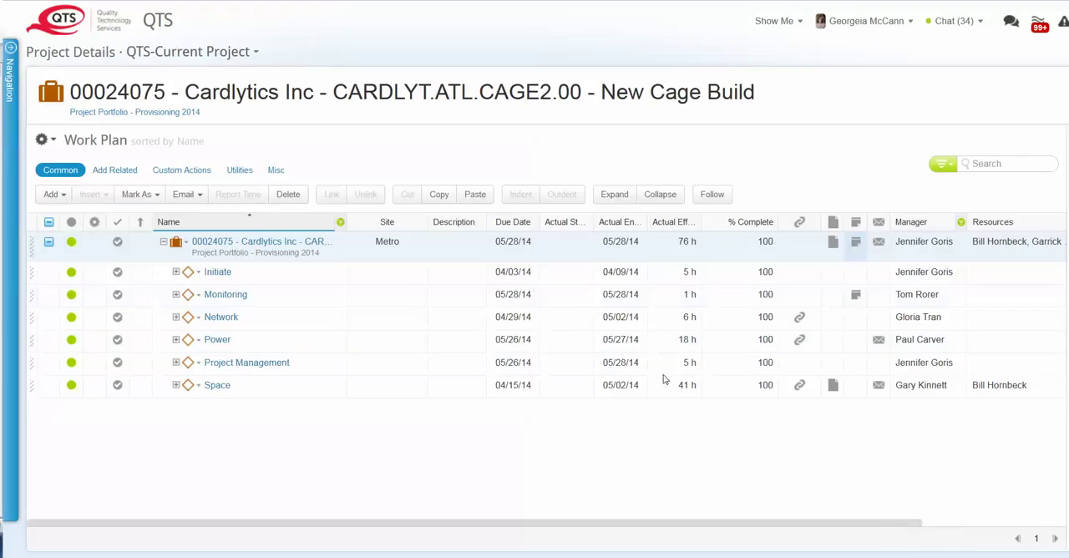
{"action": "left_click", "coordinate": [195, 195]}
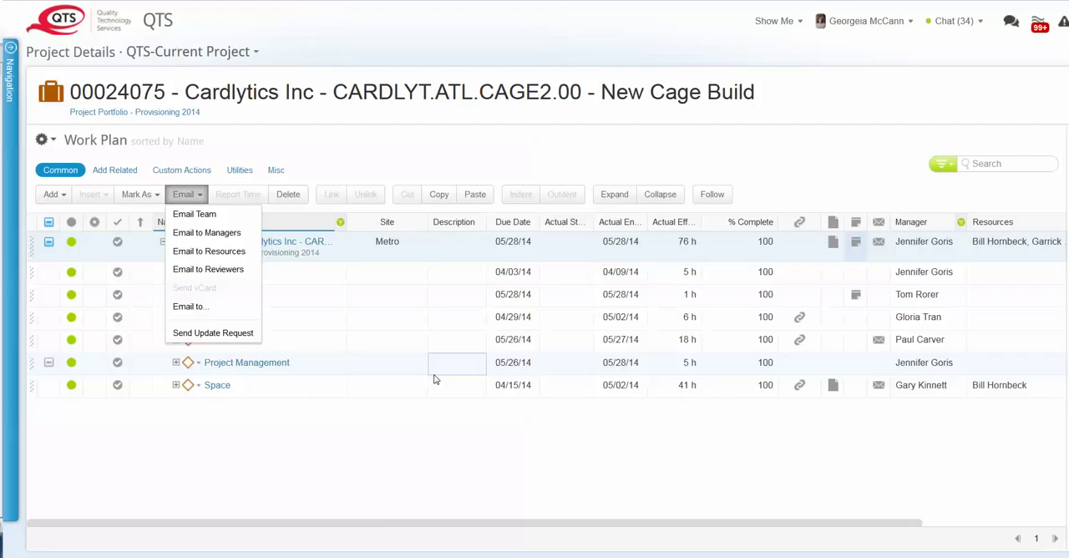
{"action": "left_click", "coordinate": [441, 471]}
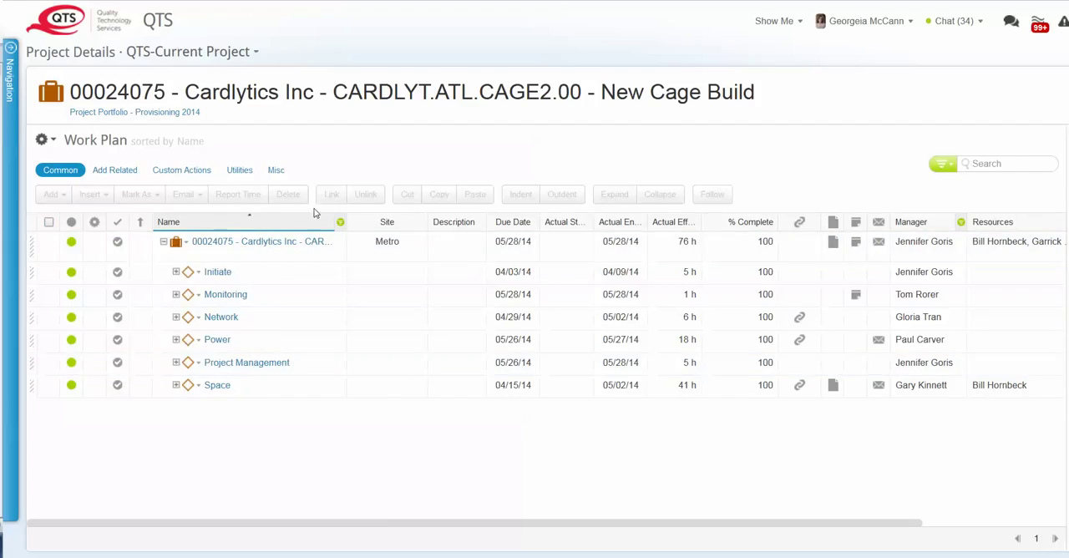
- Select the Cardlytics project in the work plan and open its Collaboration View
{"action": "left_click", "coordinate": [446, 245]}
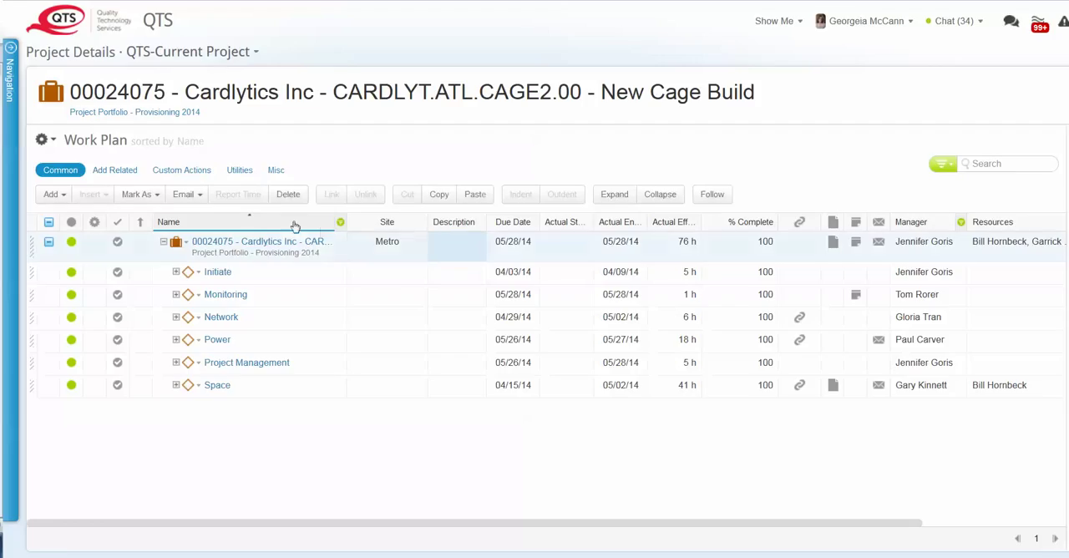
{"action": "left_click", "coordinate": [241, 171]}
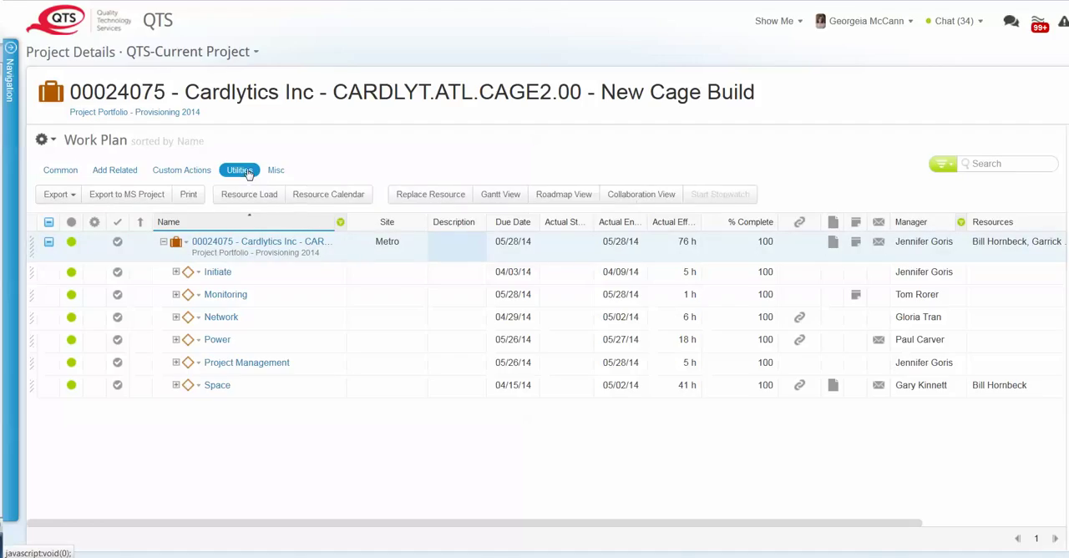
{"action": "left_click", "coordinate": [640, 194]}
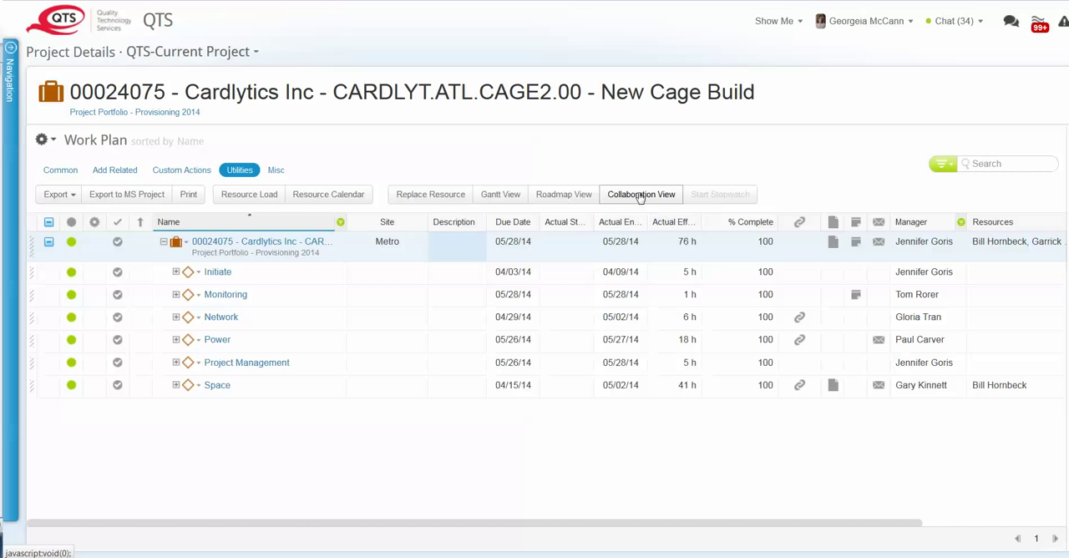
{"action": "left_click_drag", "start_coordinate": [2, 30], "coordinate": [601, 5]}
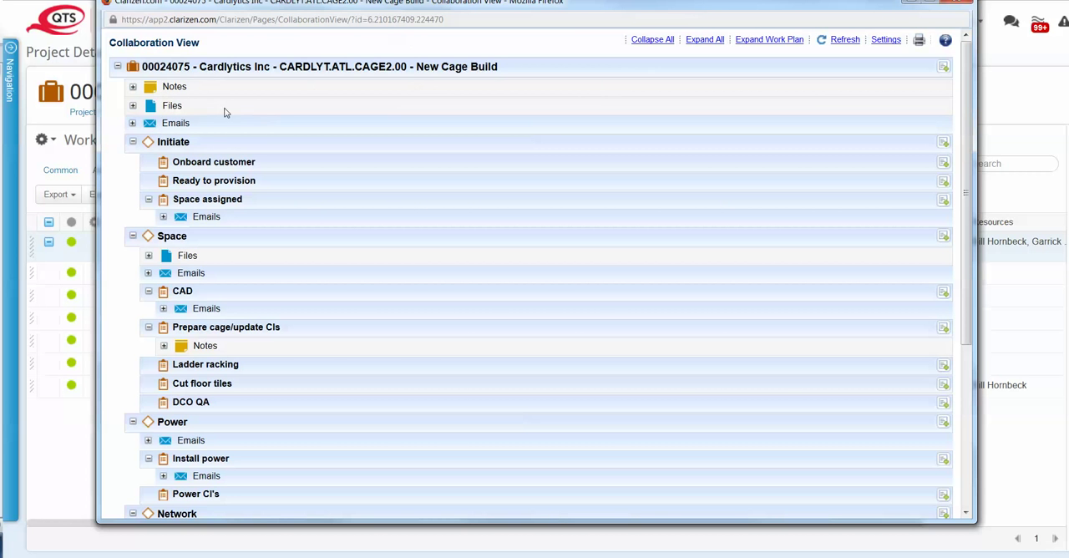
- Expand the project-level Emails in the Collaboration View, read through the messages, and collapse them again
{"action": "left_click", "coordinate": [132, 123]}
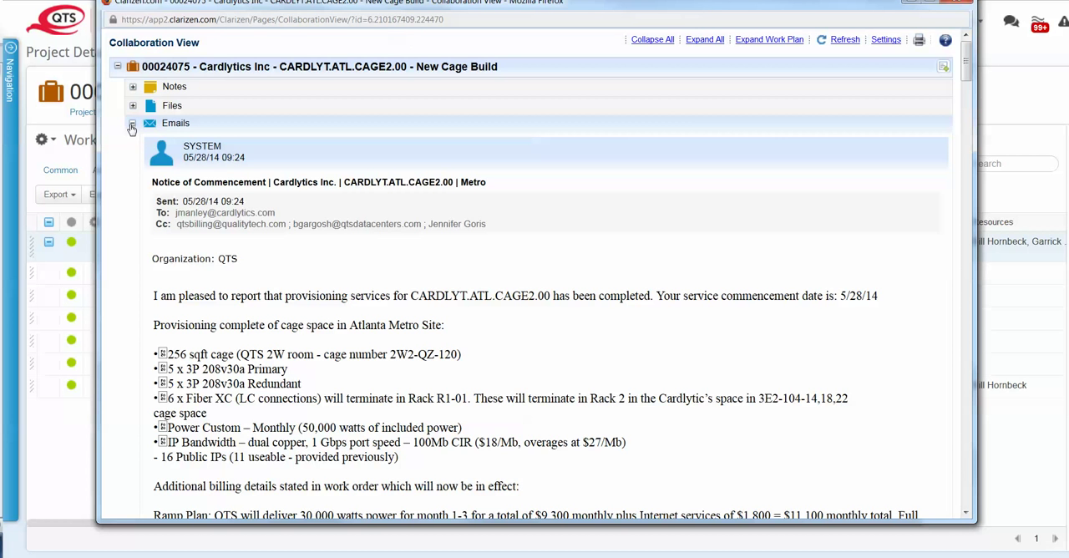
{"action": "scroll", "coordinate": [140, 121], "scroll_direction": "down", "scroll_amount": 5}
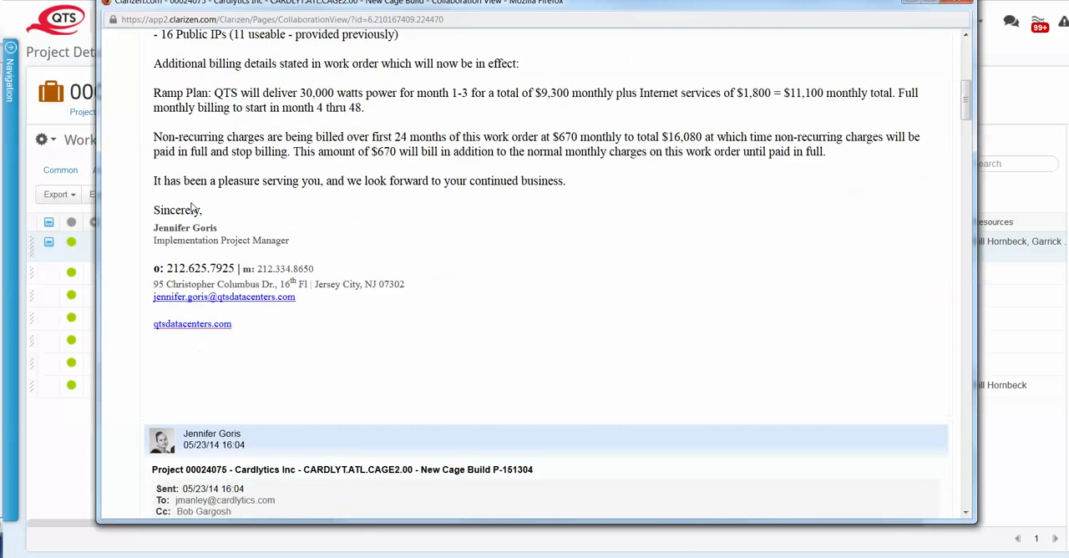
{"action": "scroll", "coordinate": [149, 113], "scroll_direction": "up", "scroll_amount": 5}
{"action": "left_click", "coordinate": [132, 124]}
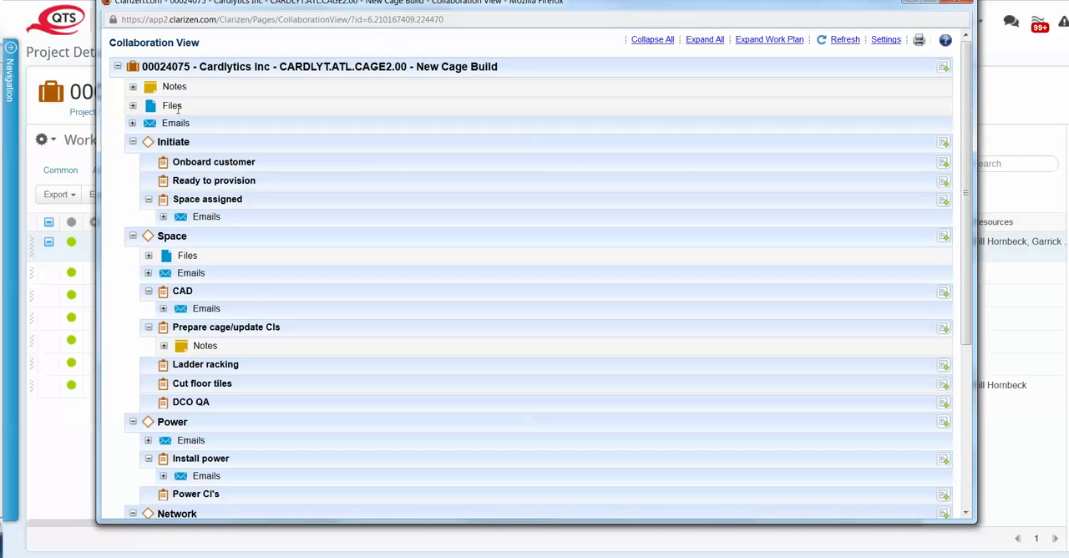
- Expand all items in the Collaboration View, read through the project's notes, files and emails, and collapse everything again
{"action": "left_click", "coordinate": [705, 41]}
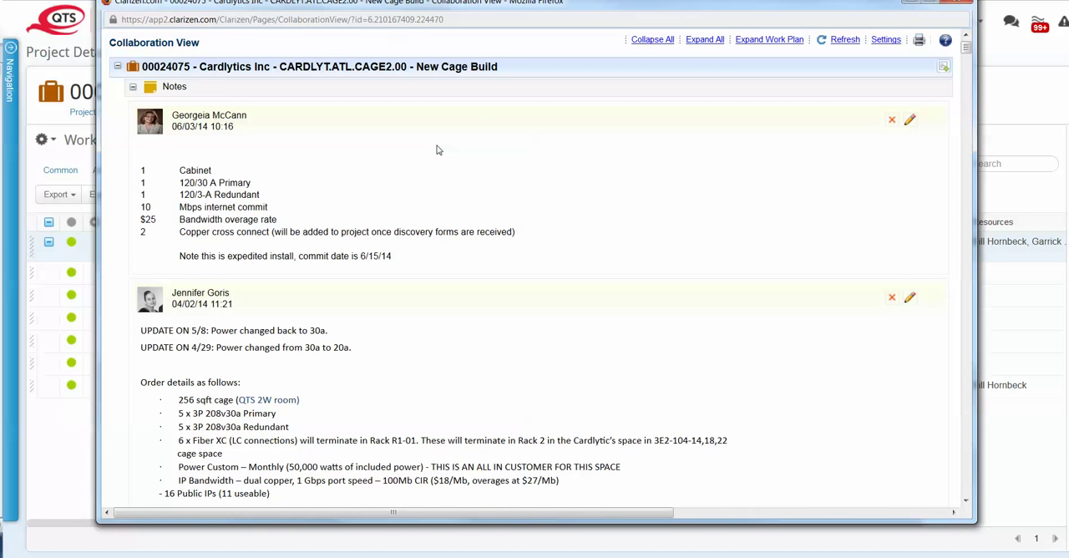
{"action": "scroll", "coordinate": [436, 150], "scroll_direction": "down", "scroll_amount": 6}
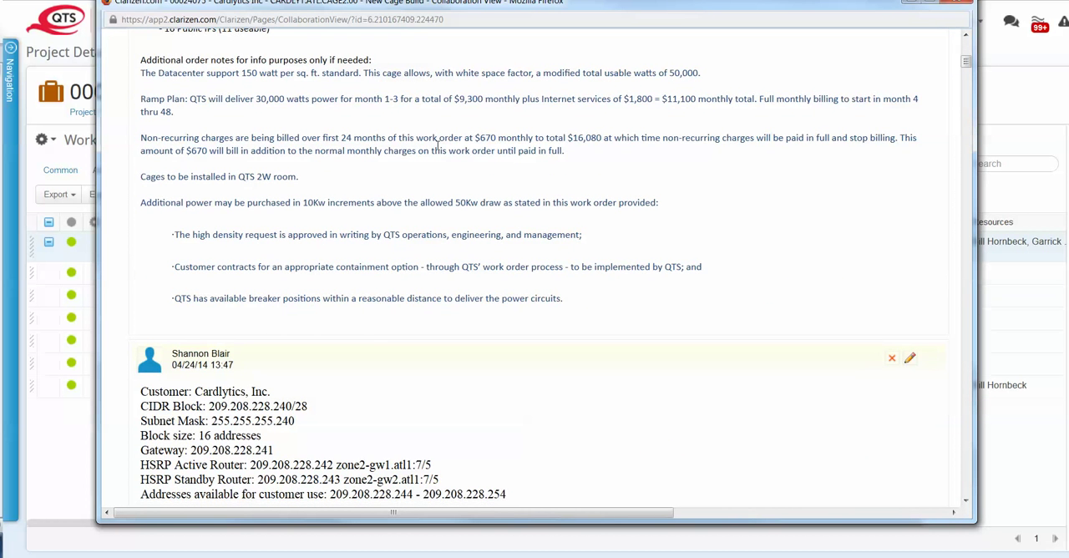
{"action": "scroll", "coordinate": [437, 147], "scroll_direction": "down", "scroll_amount": 20}
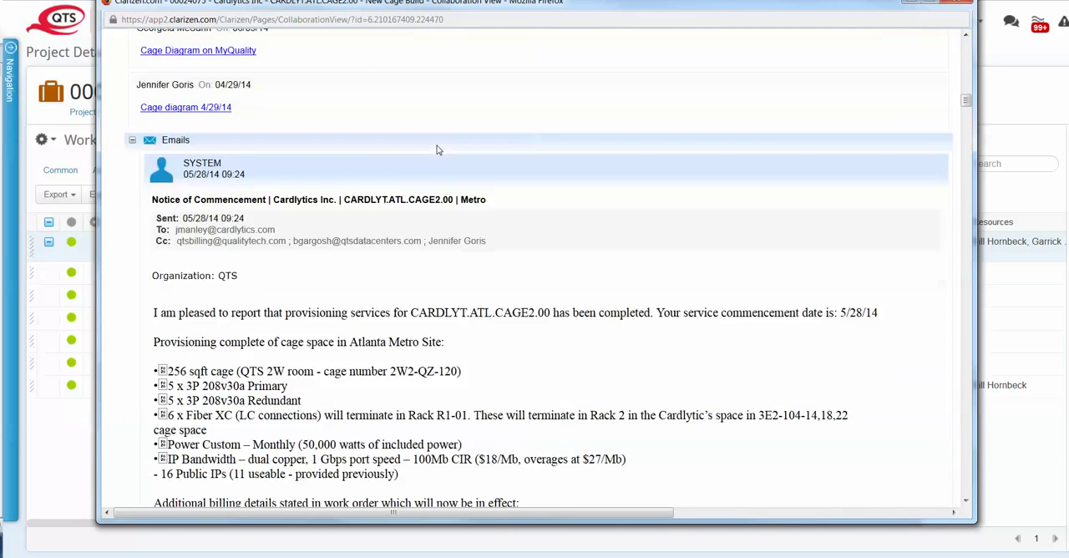
{"action": "scroll", "coordinate": [436, 150], "scroll_direction": "down", "scroll_amount": 10}
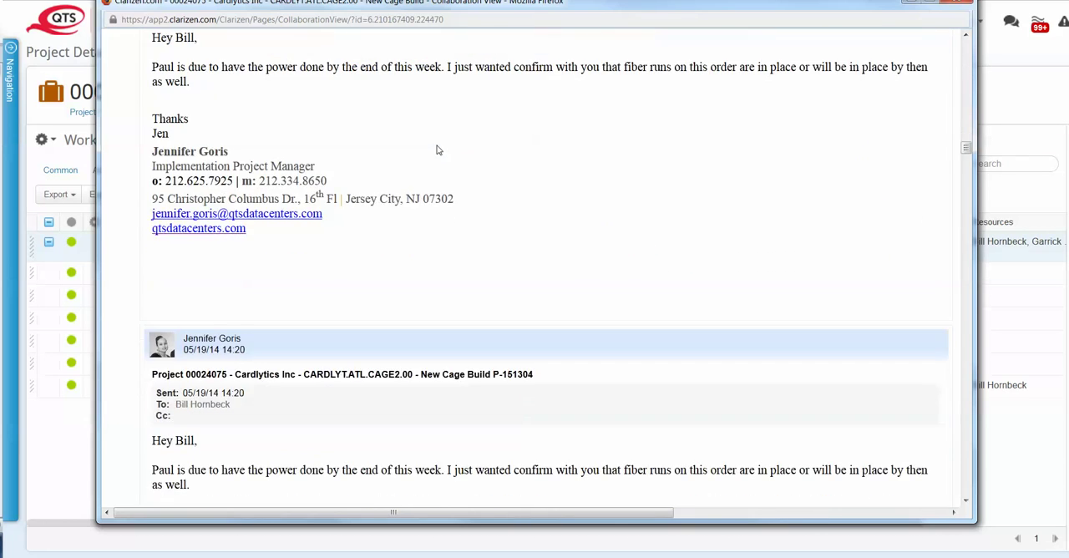
{"action": "scroll", "coordinate": [436, 150], "scroll_direction": "up", "scroll_amount": 15}
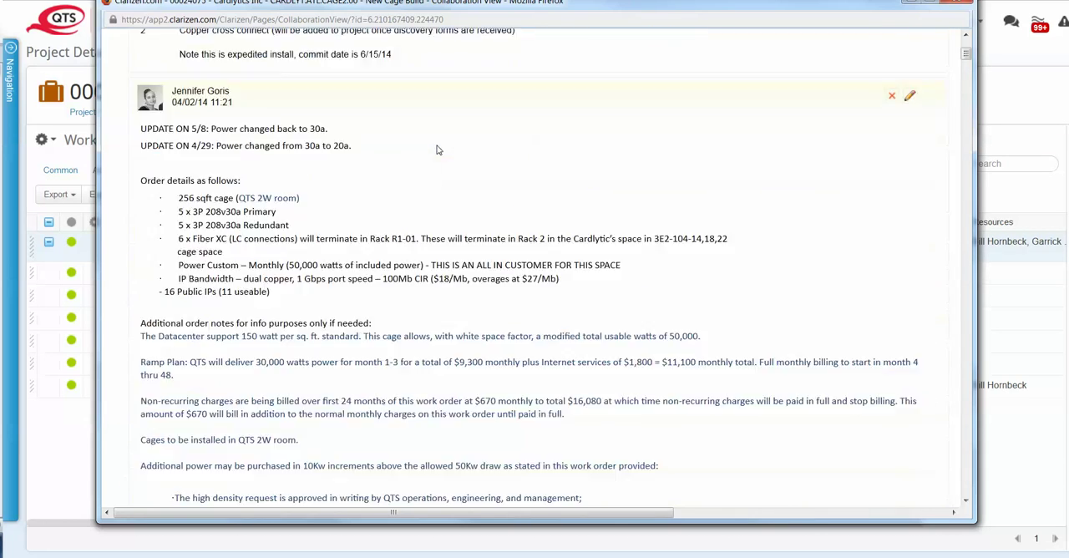
{"action": "scroll", "coordinate": [436, 149], "scroll_direction": "up", "scroll_amount": 3}
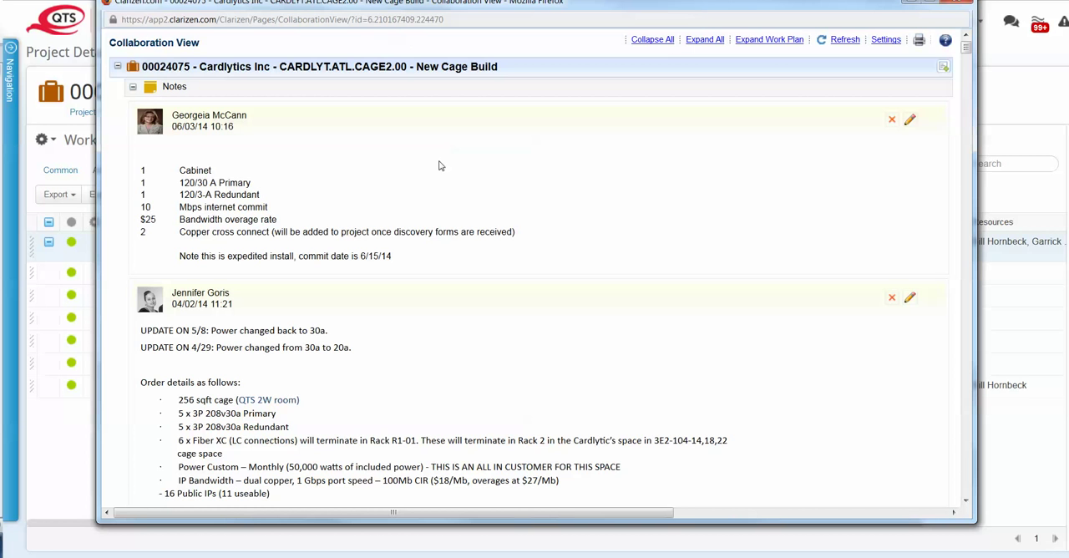
{"action": "scroll", "coordinate": [473, 145], "scroll_direction": "down", "scroll_amount": 3}
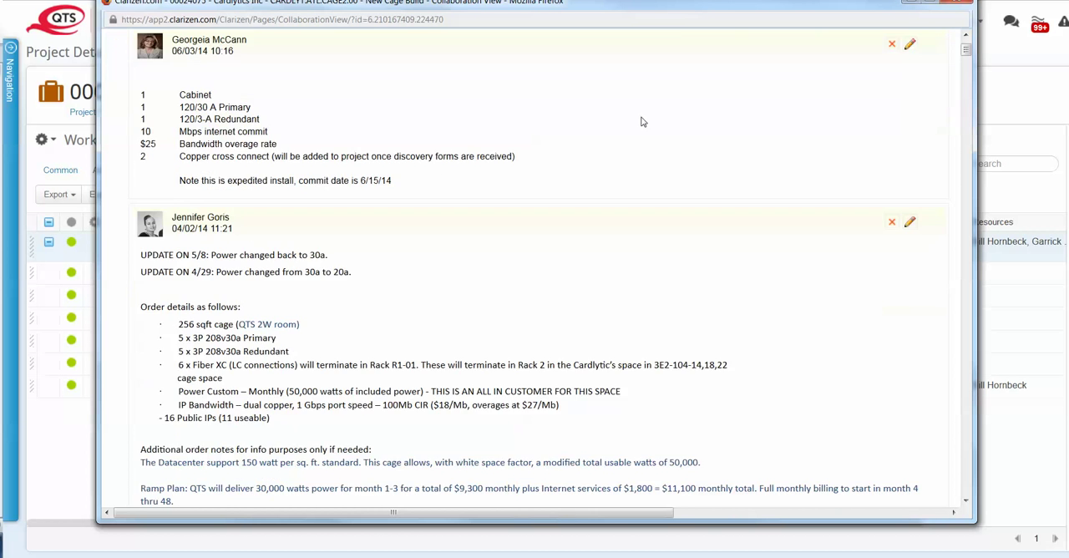
{"action": "scroll", "coordinate": [709, 46], "scroll_direction": "up", "scroll_amount": 3}
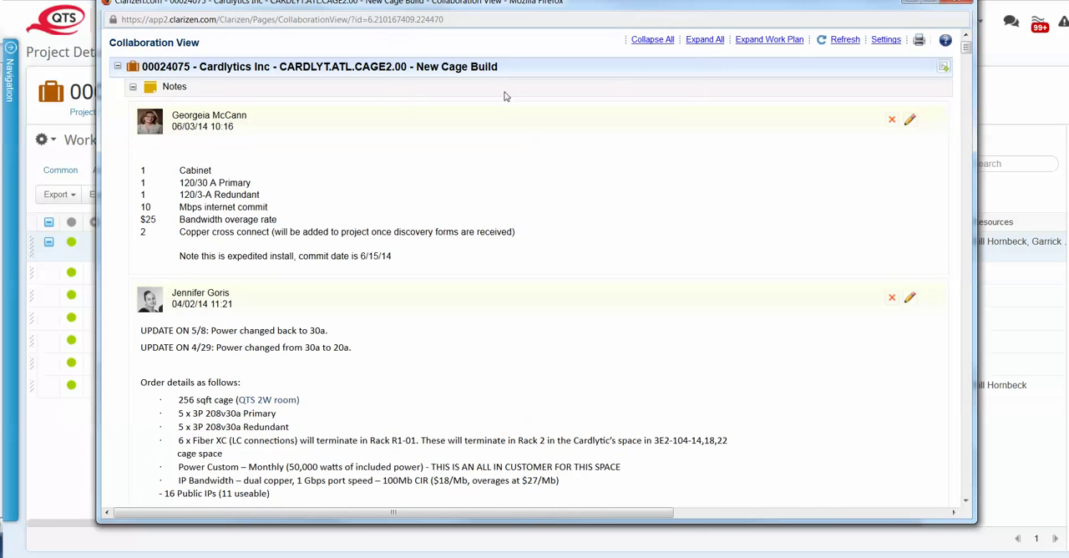
{"action": "left_click", "coordinate": [663, 41]}
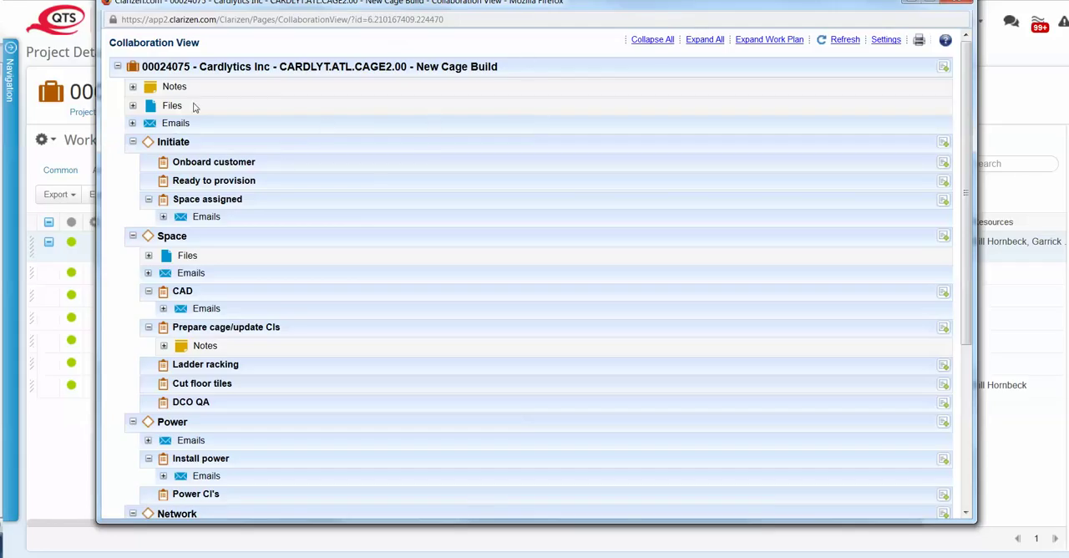
- Review the collaboration report preferences for included item types, sub-projects and private items, and accept them
{"action": "left_click", "coordinate": [884, 41]}
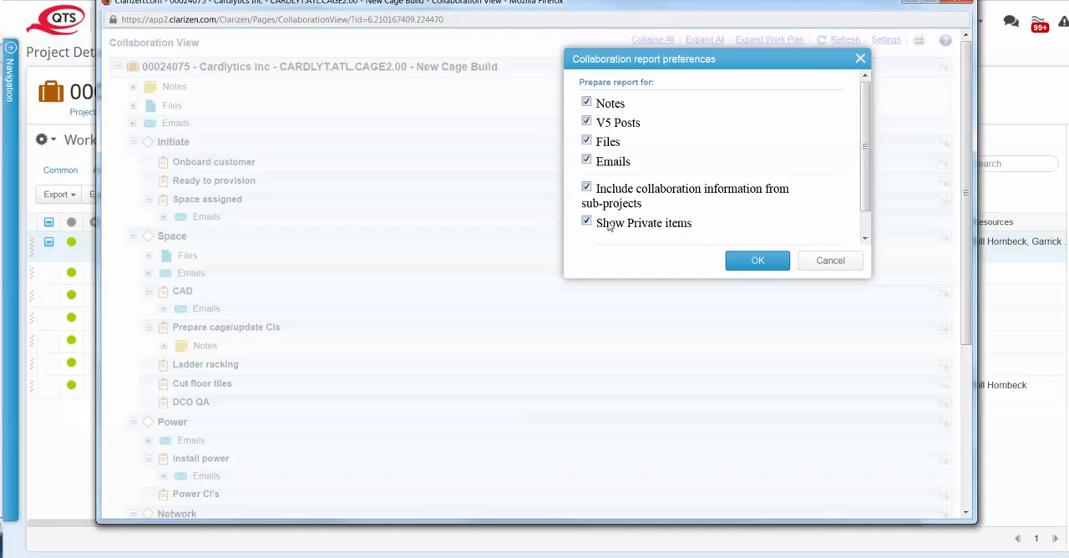
{"action": "left_click_drag", "start_coordinate": [864, 198], "coordinate": [863, 219]}
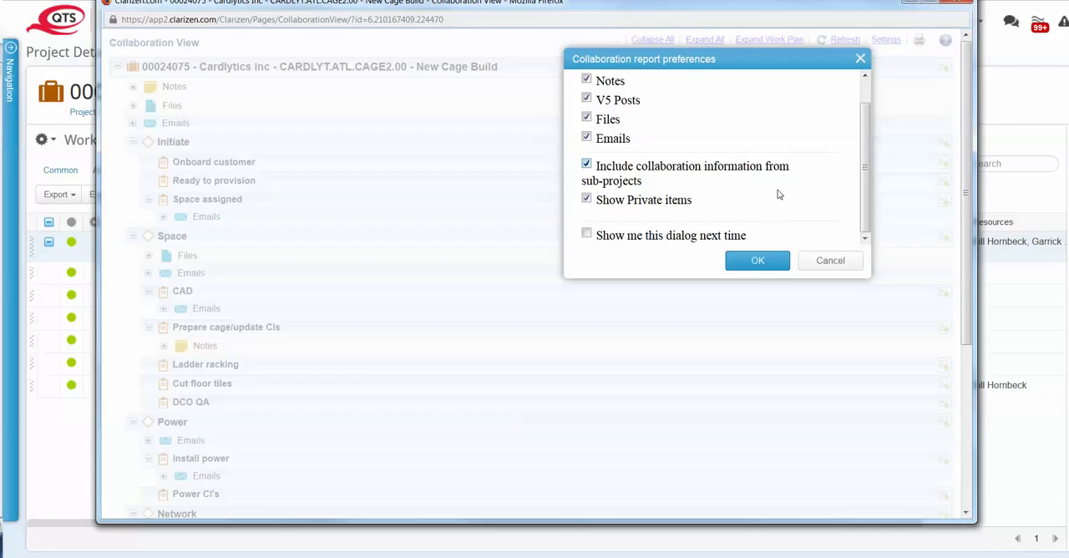
{"action": "left_click", "coordinate": [759, 261]}
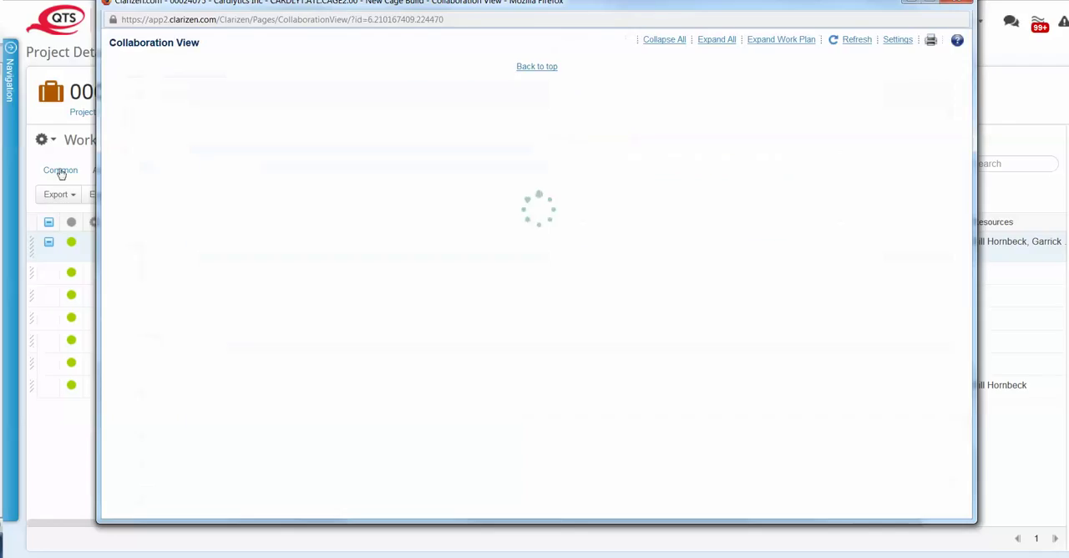